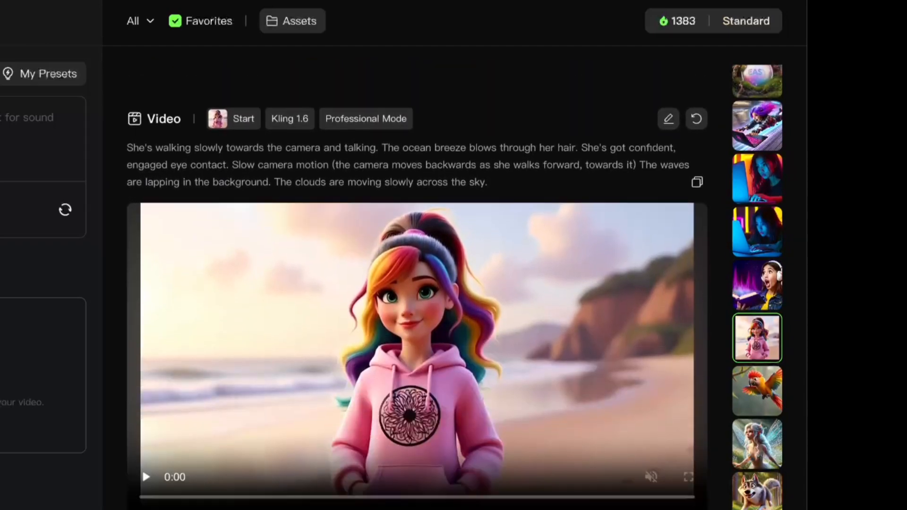
scroll(490, 504, "down", 7)
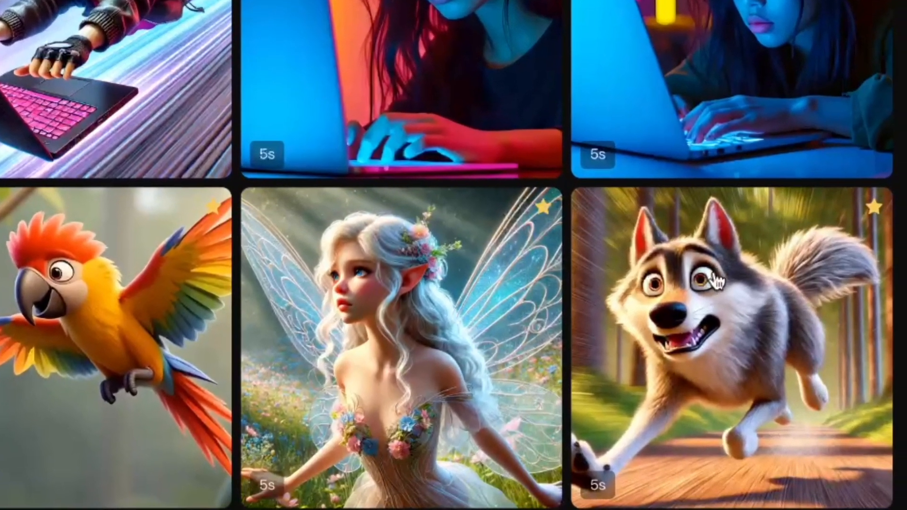
Generate AI sounds for the favorited running wolf video and play the third and fourth variations.
mouse_move(728, 320)
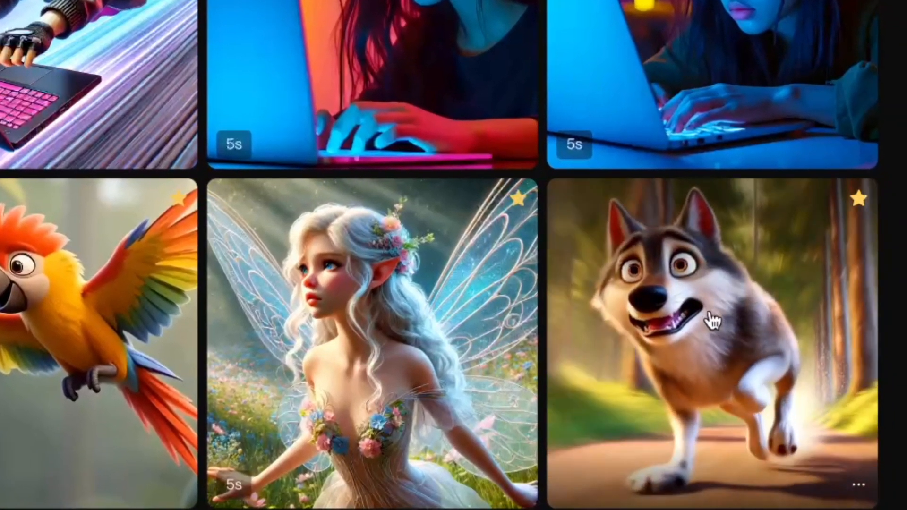
left_click(728, 350)
left_click(802, 440)
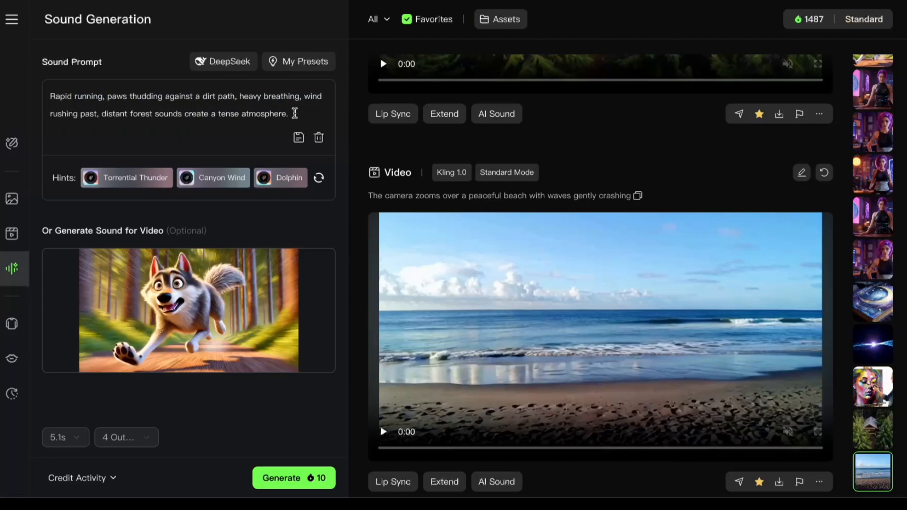
left_click(294, 478)
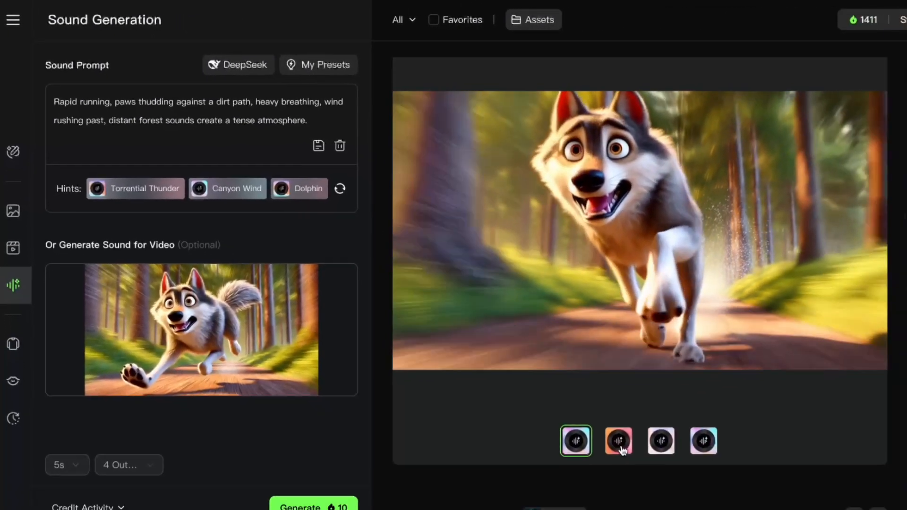
left_click(619, 446)
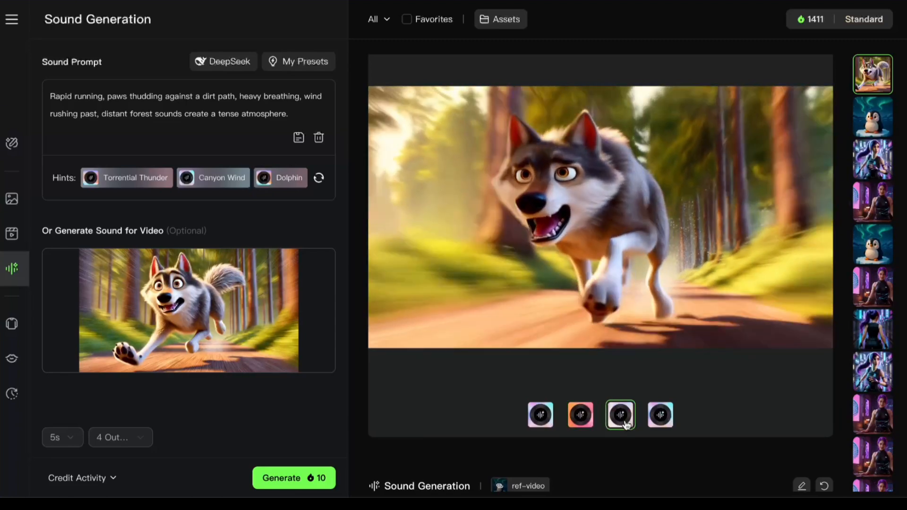
left_click(660, 418)
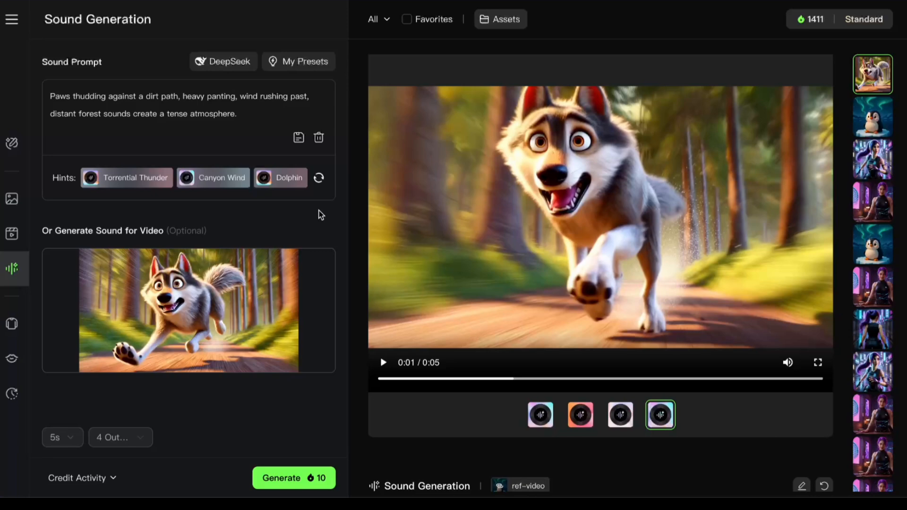
Generate wolf sounds from "Paws thudding against a dirt path, heavy panting, wind rushing past, distant forest sounds create a tense atmosphere." and play the variations.
left_click(307, 482)
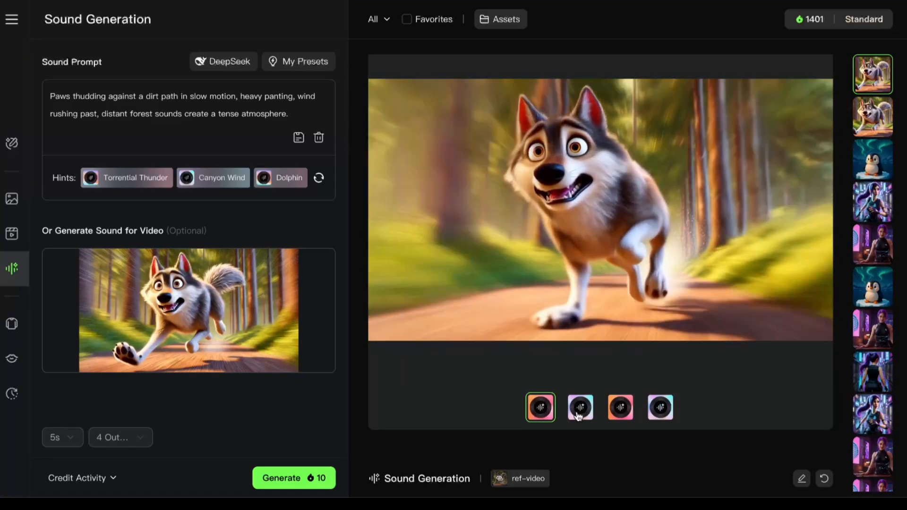
left_click(581, 408)
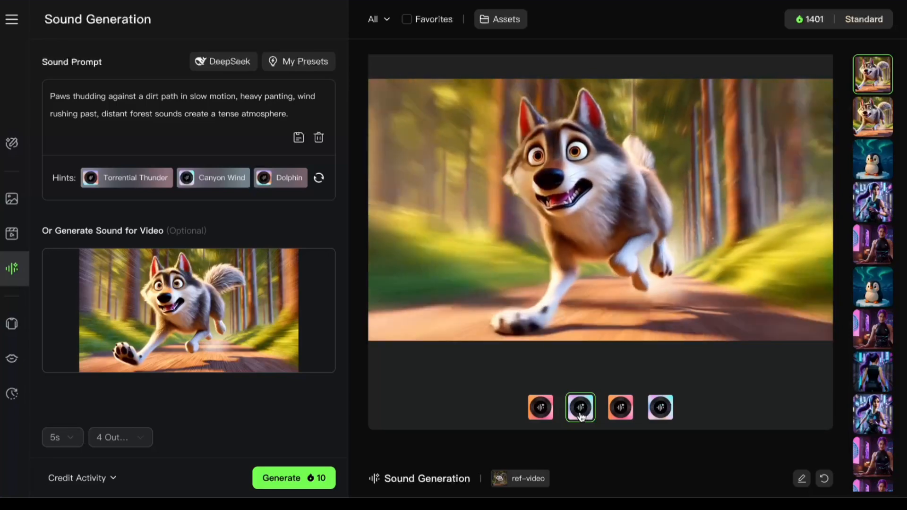
left_click(621, 408)
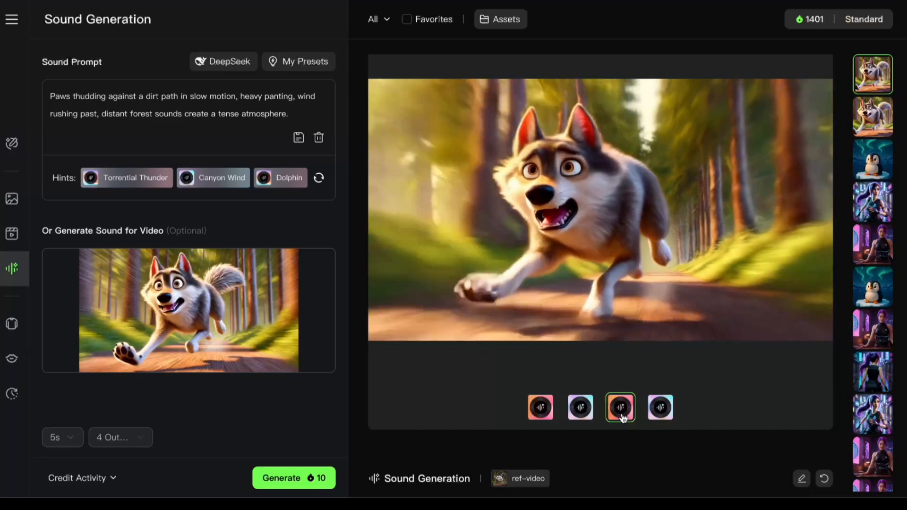
left_click(661, 409)
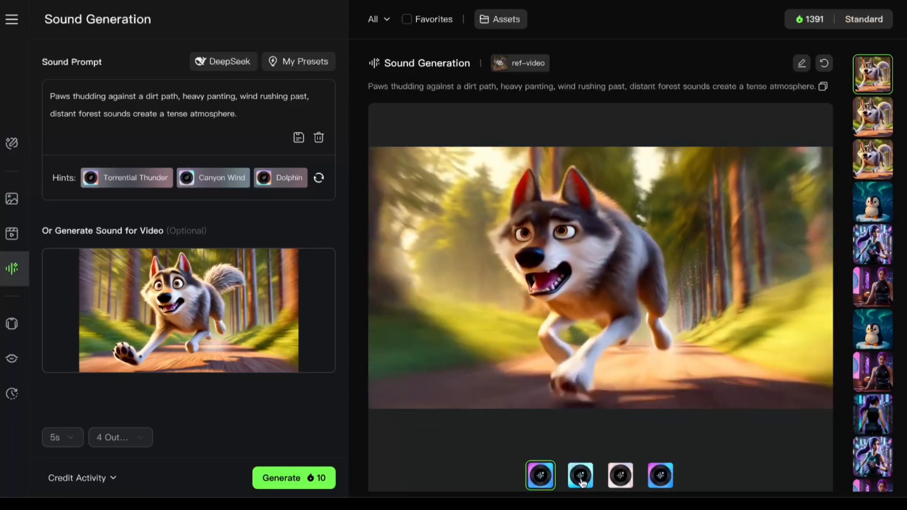
left_click(582, 481)
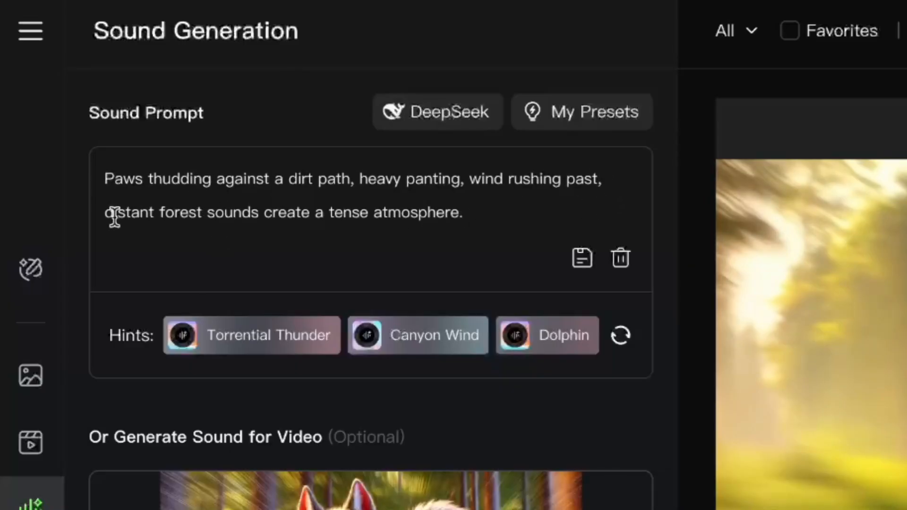
Shorten the sound prompt to "Distant forest sounds create a tense atmosphere" and generate new sounds for the wolf video.
left_click_drag(111, 214, 104, 178)
type("D")
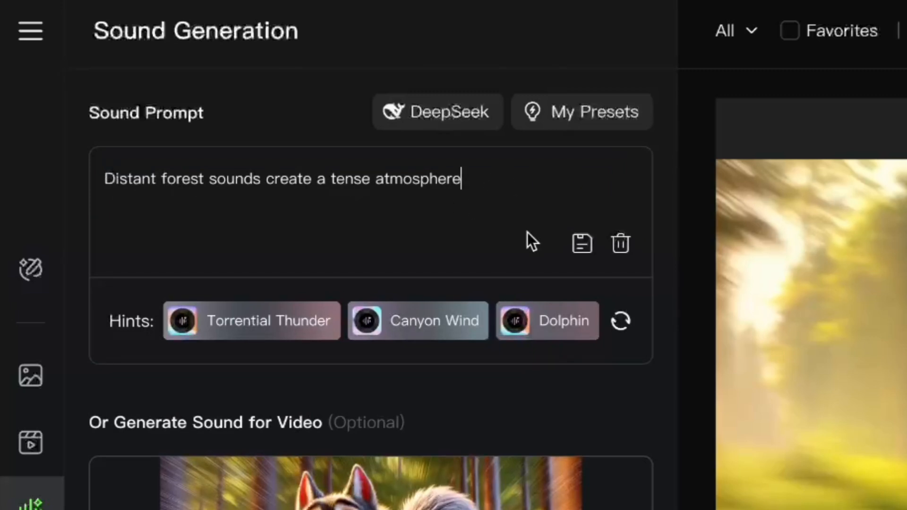
left_click(304, 478)
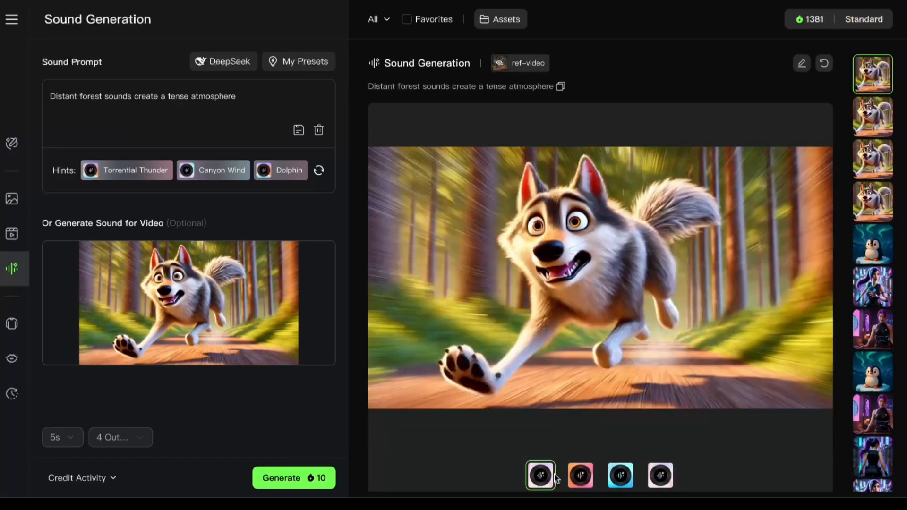
Play the second, third and first forest ambience variations for the wolf video and open the download options.
left_click(583, 478)
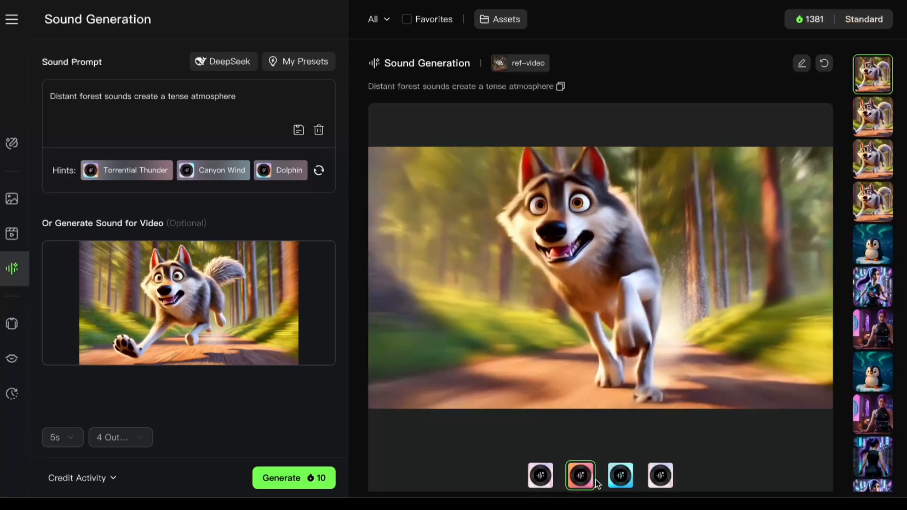
left_click(628, 480)
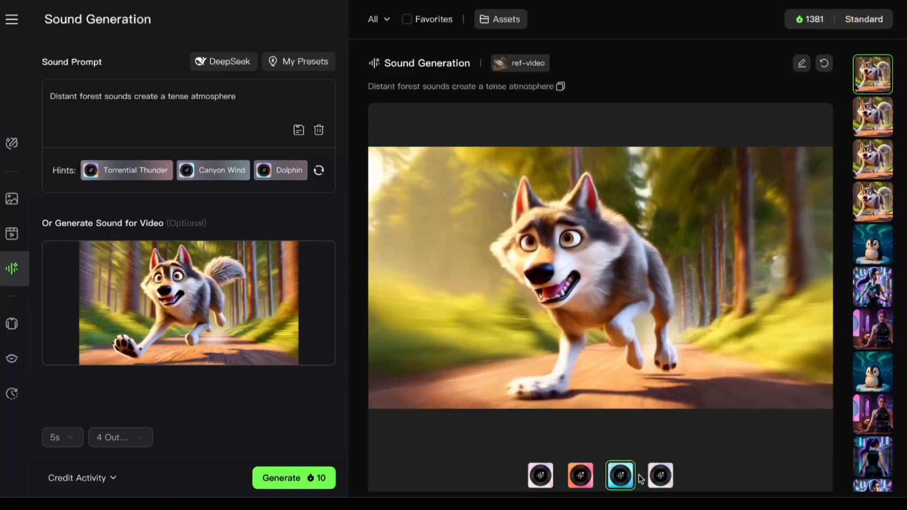
left_click(548, 477)
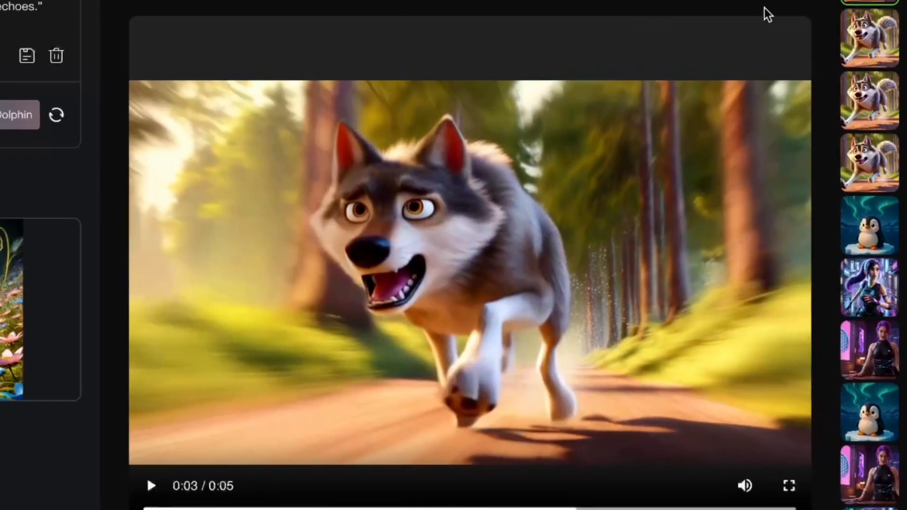
left_click(751, 70)
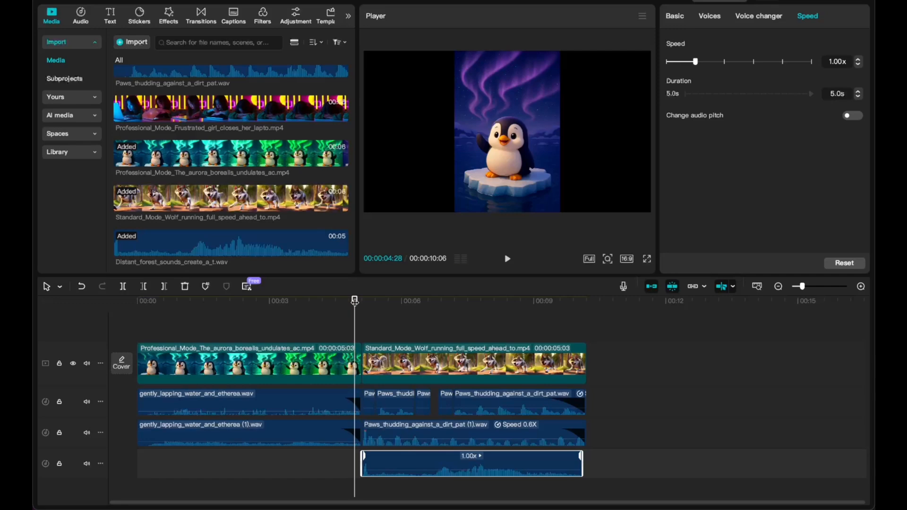
Play the layered wolf sound timeline in CapCut, and open the generated sound's download options in Kling AI.
key("space")
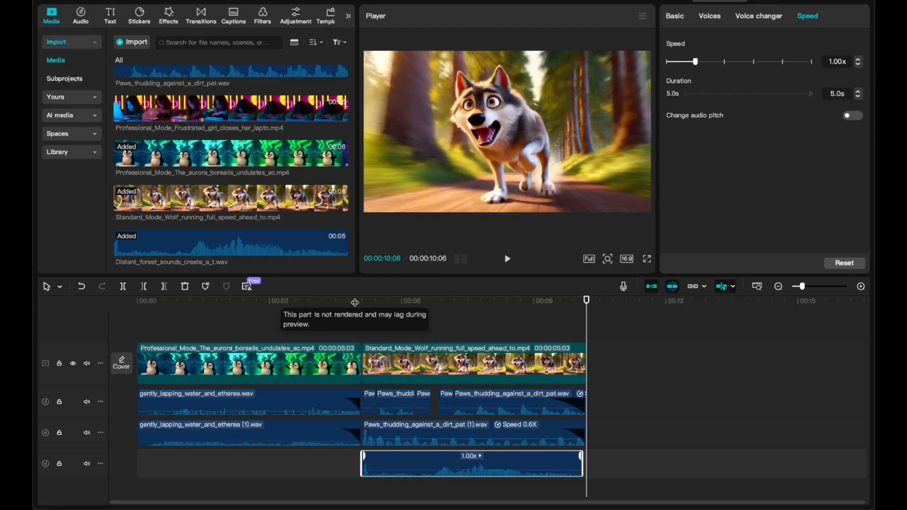
left_click(730, 31)
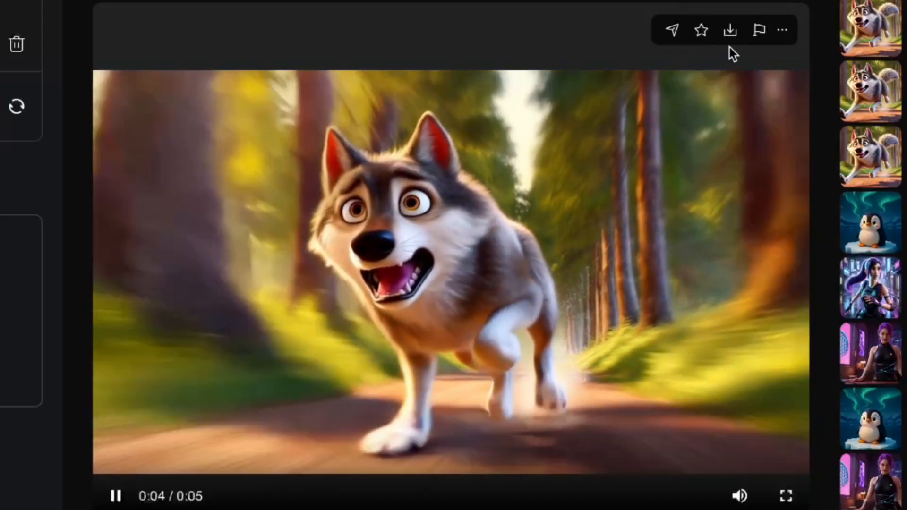
left_click(730, 31)
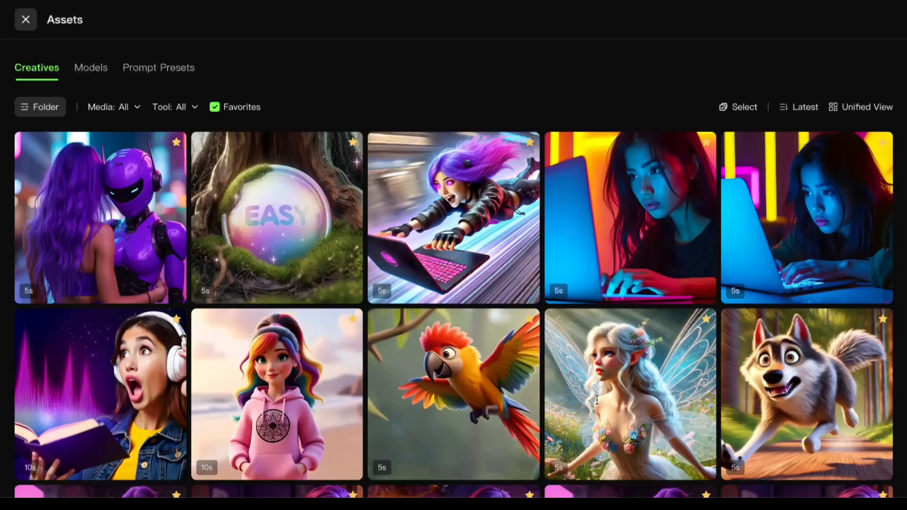
Load the fairy video into AI sound generation and replace the current prompt with the auto-generated one.
left_click(597, 399)
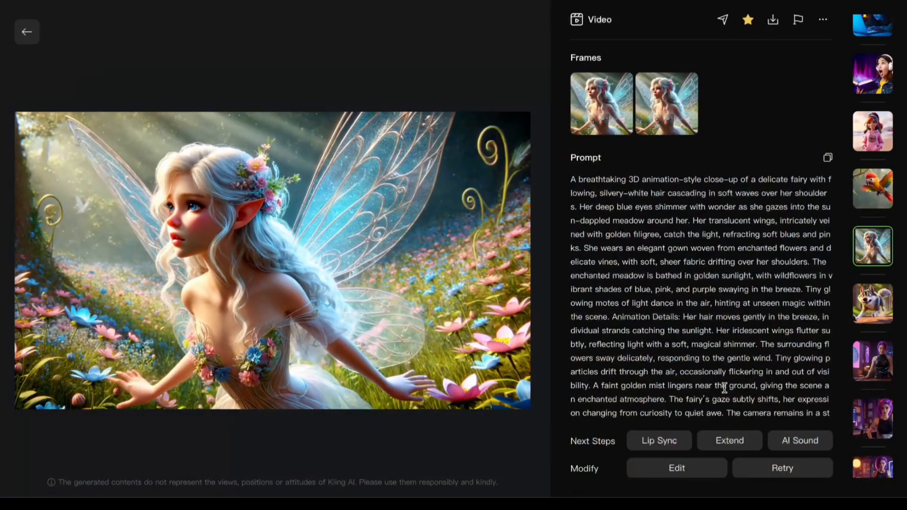
left_click(813, 448)
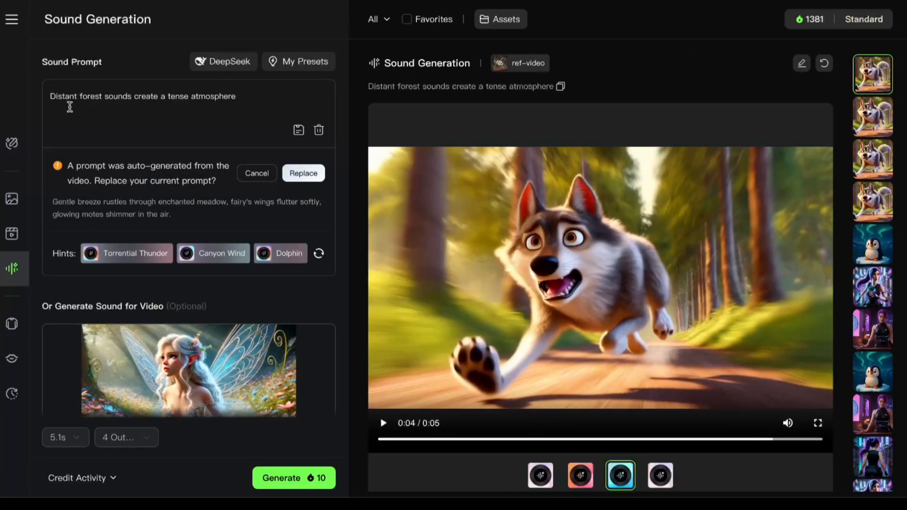
left_click(304, 173)
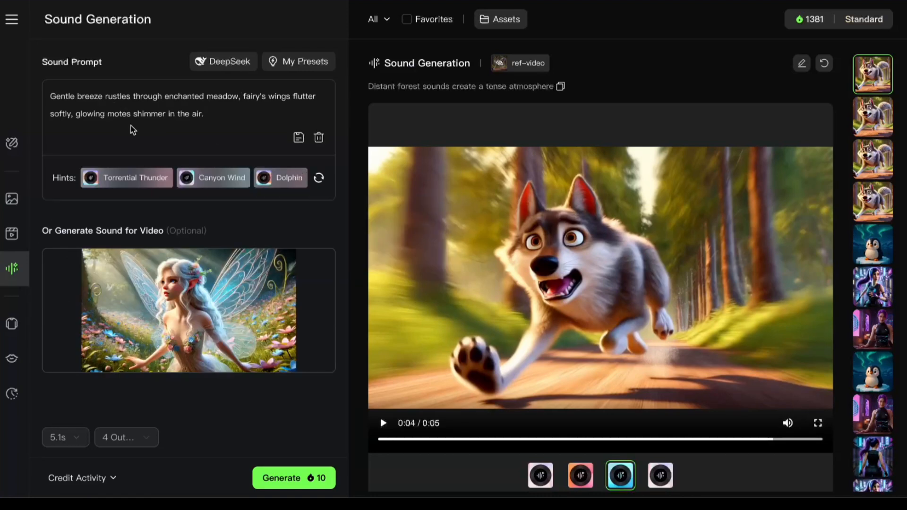
Replace the fairy's sound prompt with one written by DeepSeek from "Curious, whimsical-sounding music. Magical sounds.".
triple_click(208, 113)
left_click(224, 114)
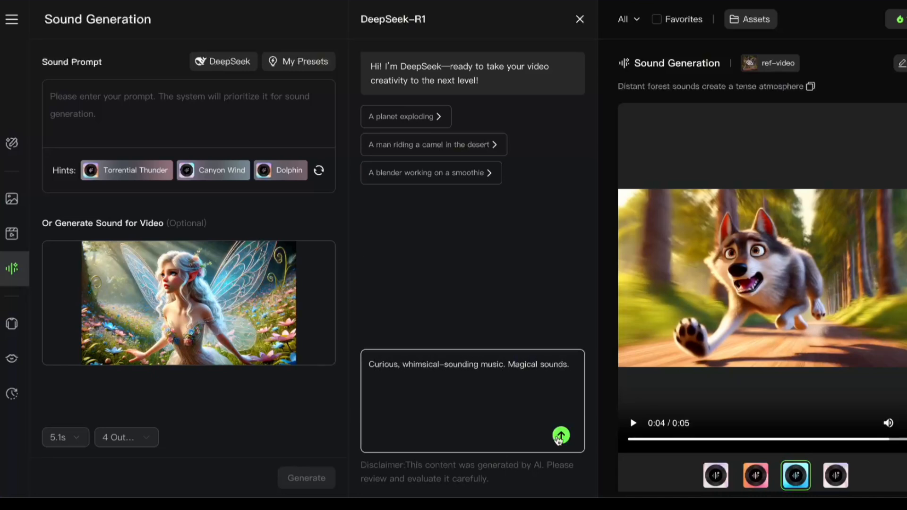
key("Return")
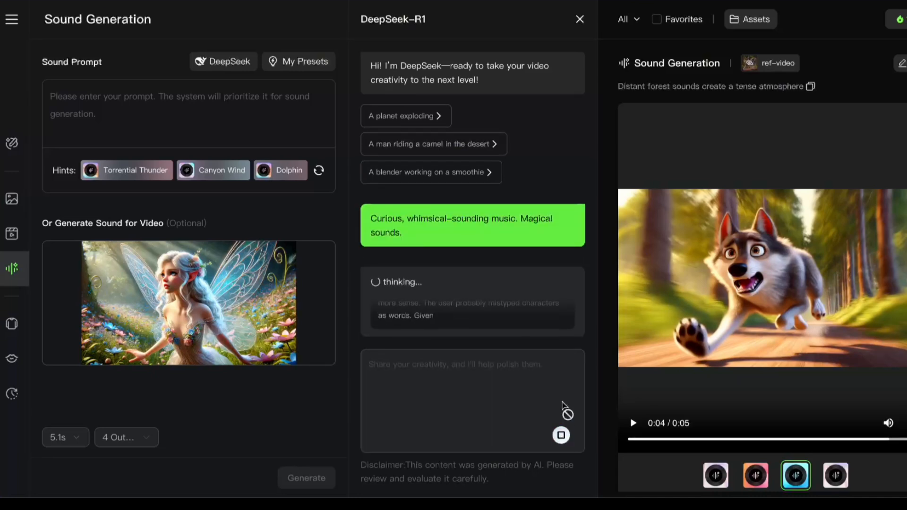
left_click(415, 328)
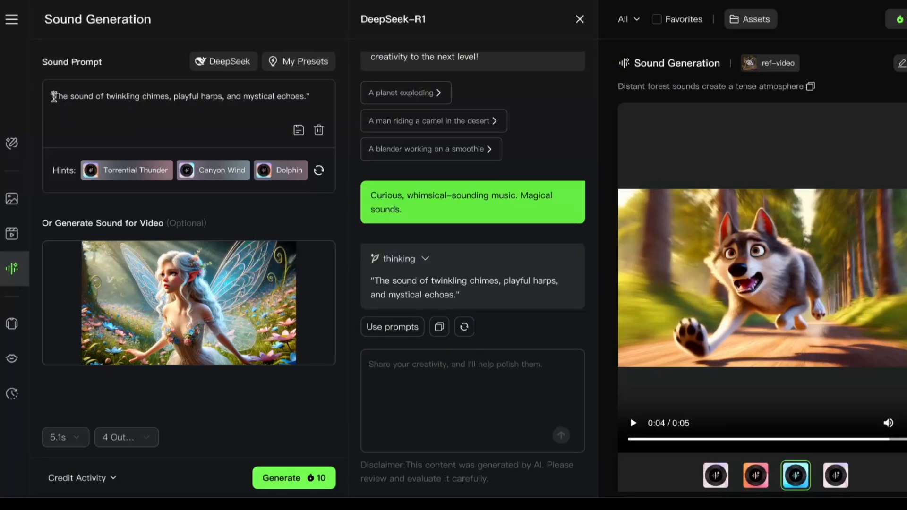
Generate the fairy video's sounds from the DeepSeek prompt and play the third, fourth and second variations.
left_click(284, 478)
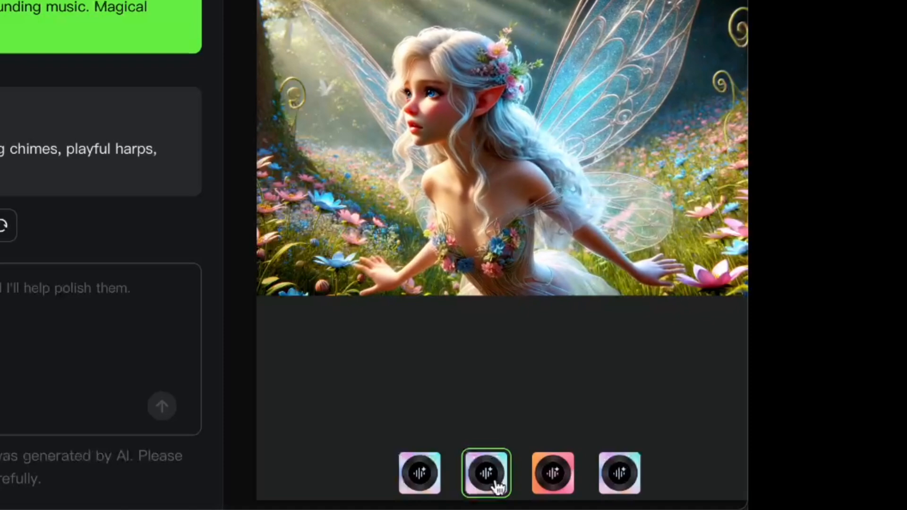
left_click(553, 487)
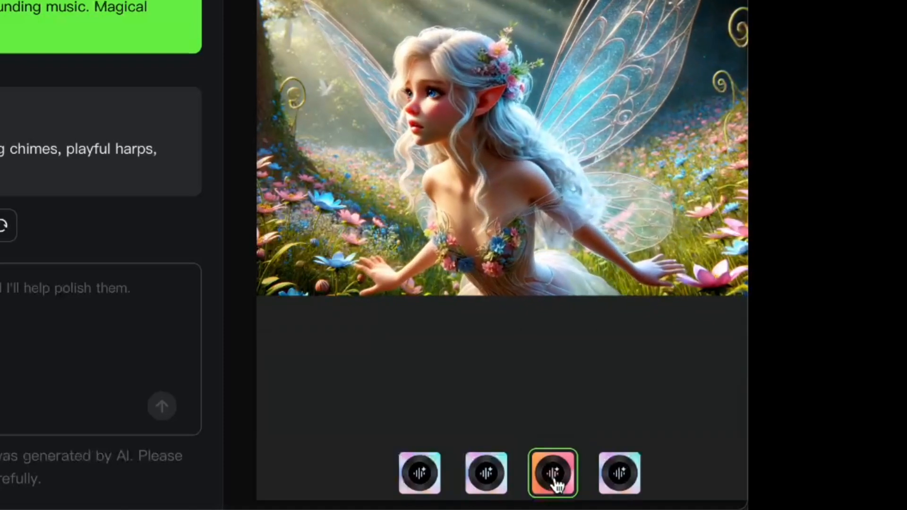
left_click(623, 474)
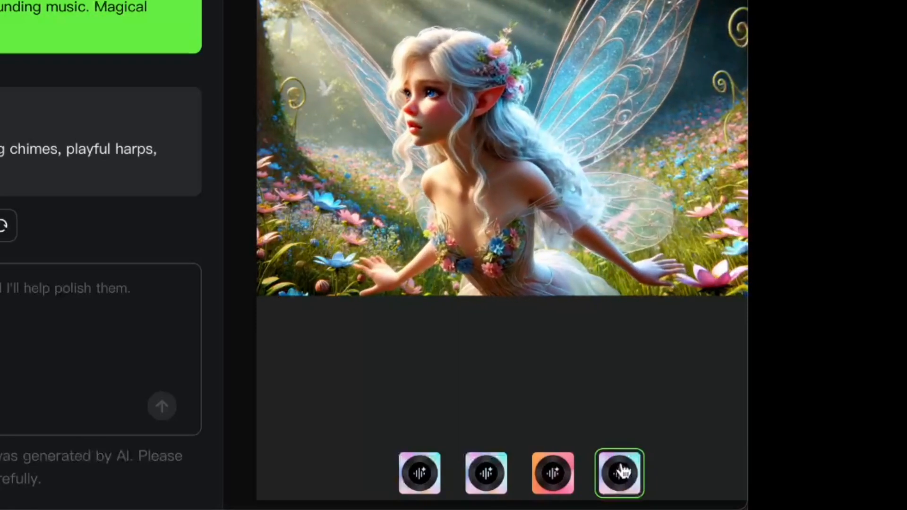
left_click(488, 470)
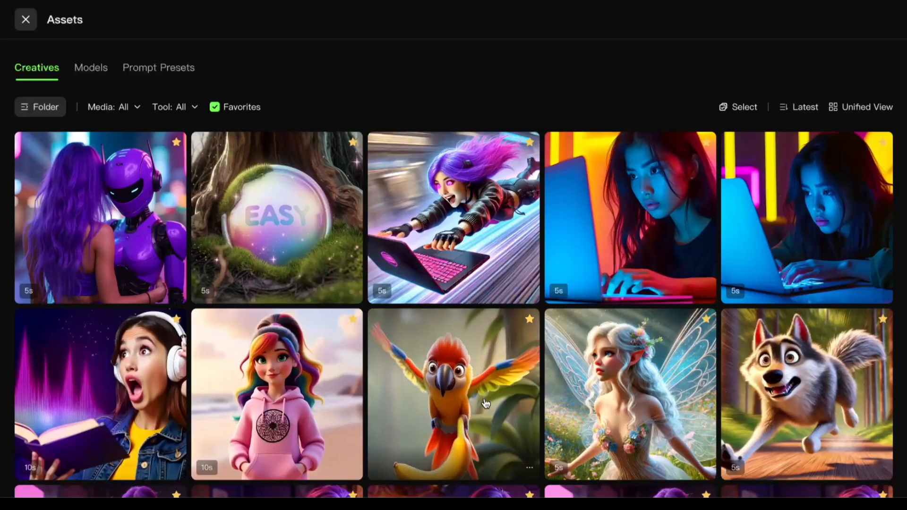
Load the parrot and banana video into AI sound generation and replace the current prompt with the auto-generated one.
left_click(486, 404)
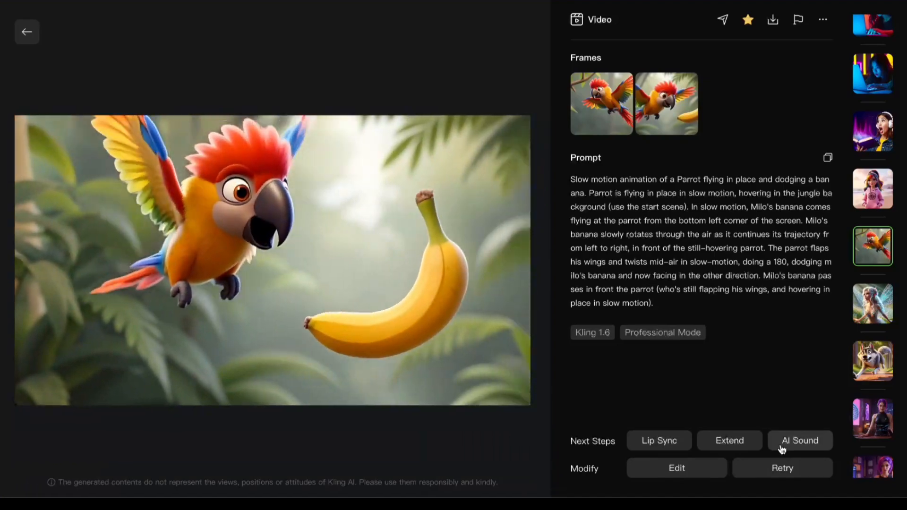
left_click(783, 447)
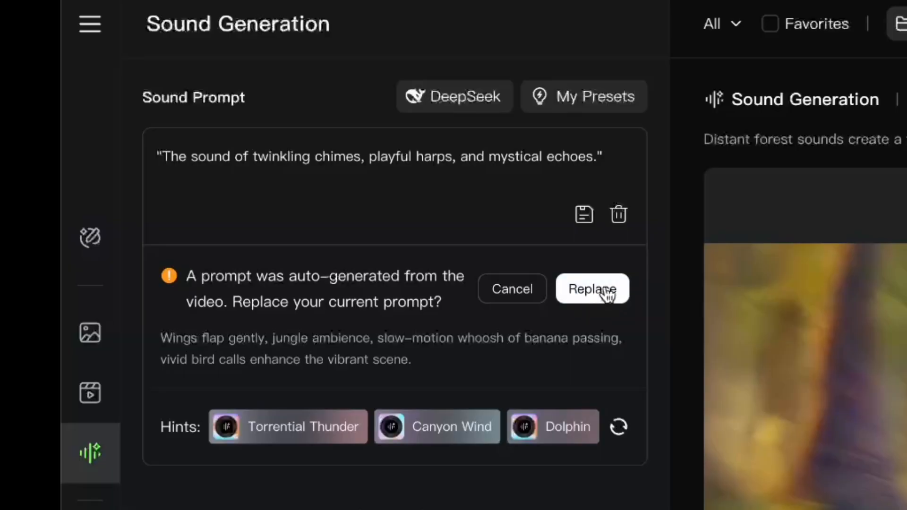
left_click(605, 291)
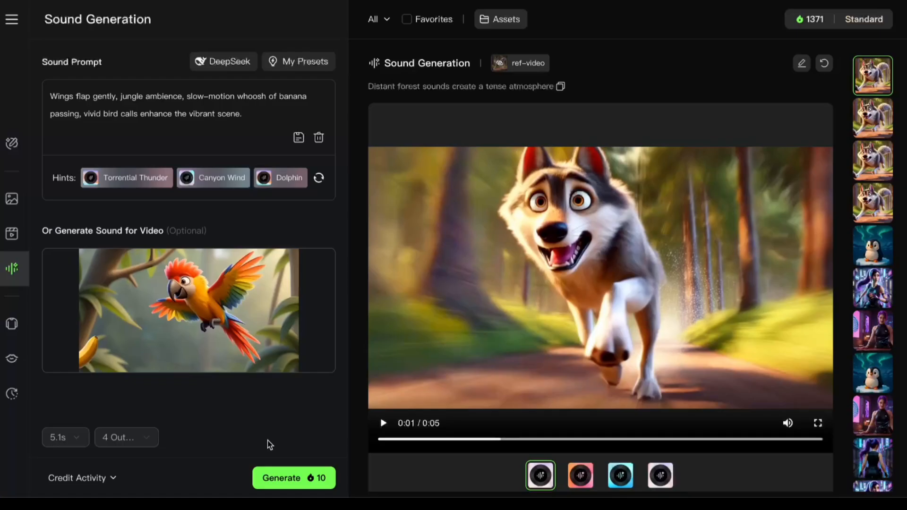
Generate the parrot video's sounds from the auto-generated prompt and play the second, third and fourth variations.
left_click(290, 480)
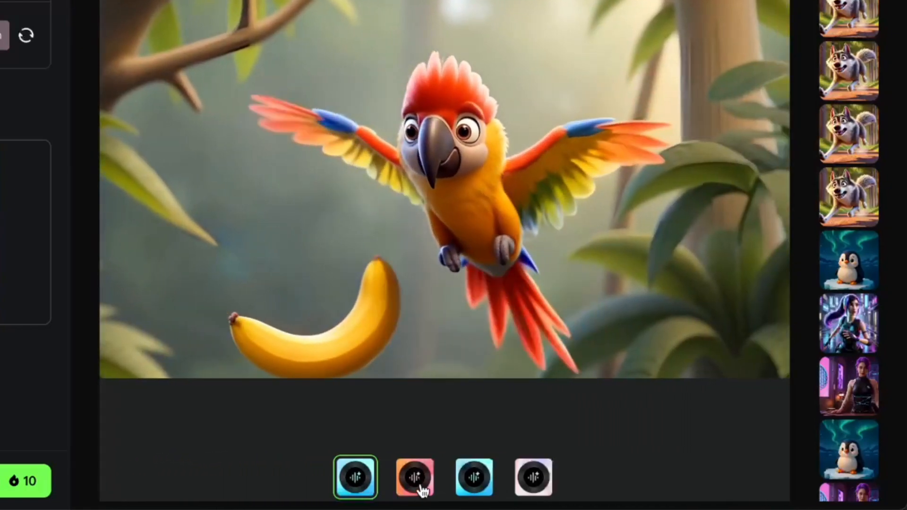
left_click(419, 488)
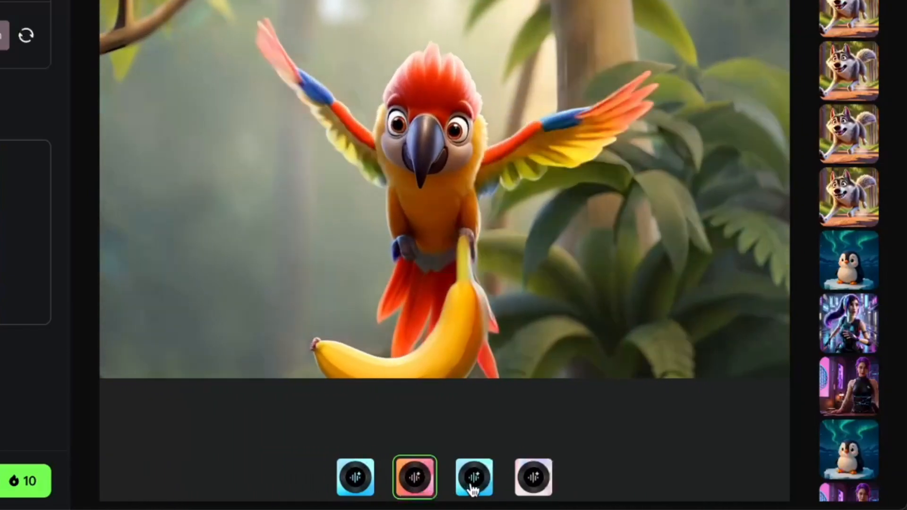
left_click(472, 489)
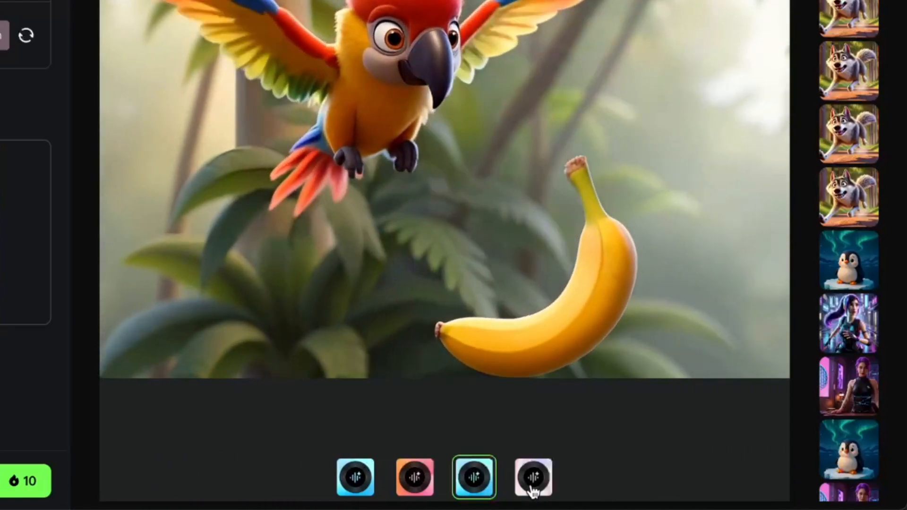
left_click(533, 489)
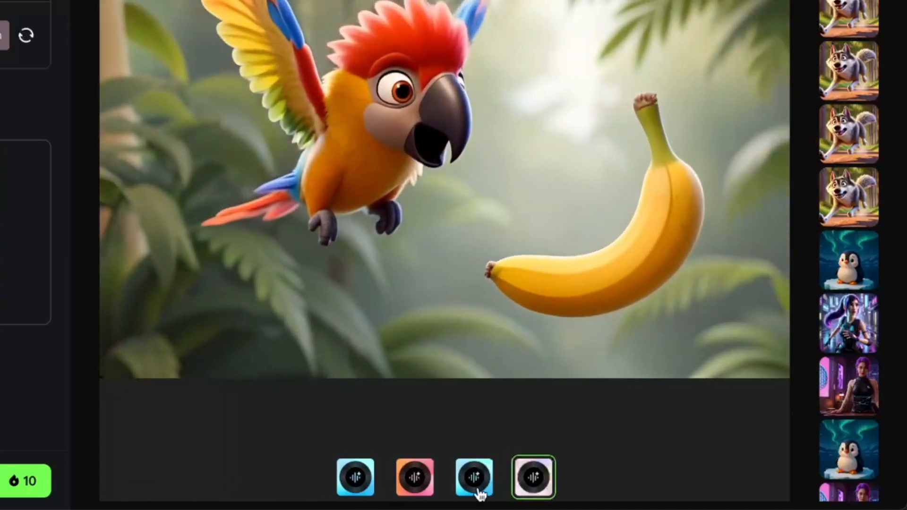
left_click(428, 477)
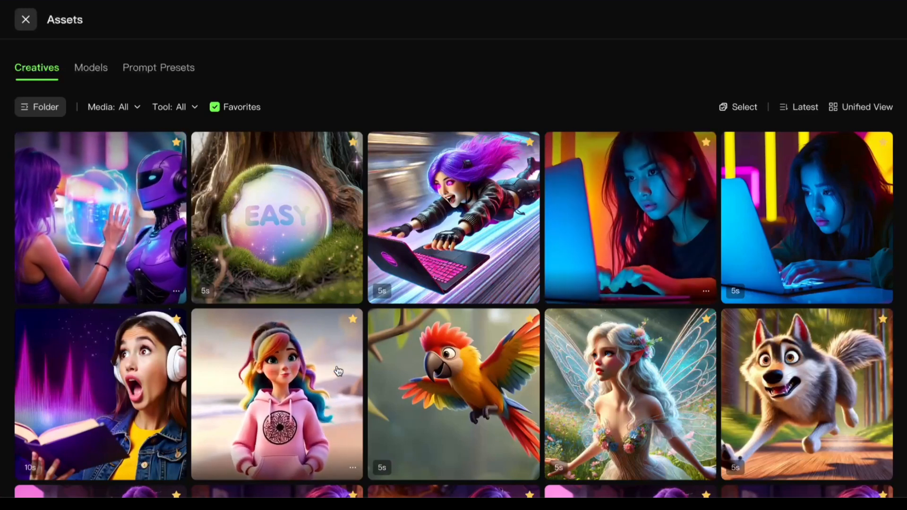
Load the rainbow-haired beach girl video into AI sound generation and remove "confident conversation flows" from its auto-generated prompt.
left_click(342, 371)
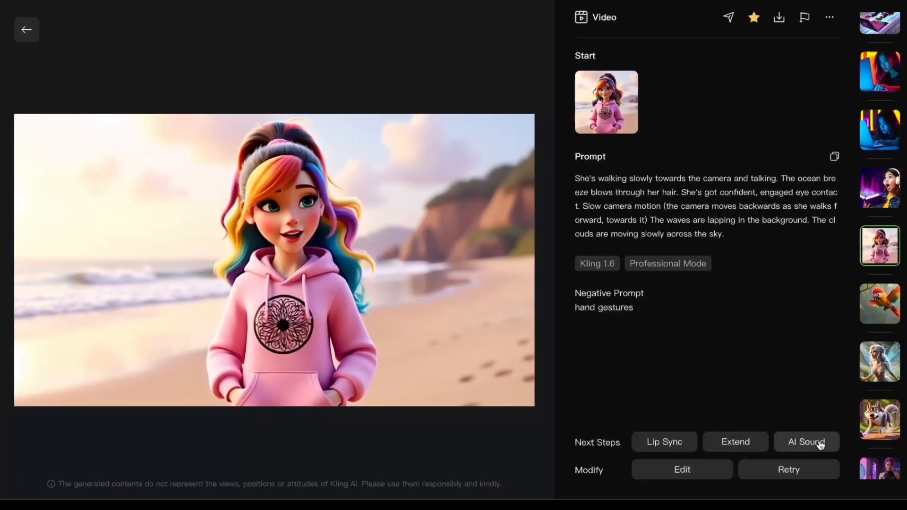
left_click(821, 443)
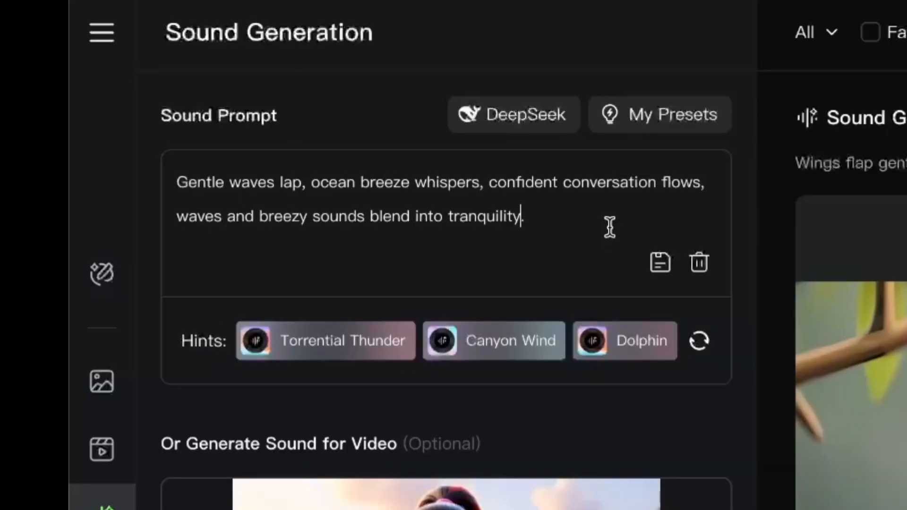
left_click_drag(489, 182, 706, 182)
key("BackSpace")
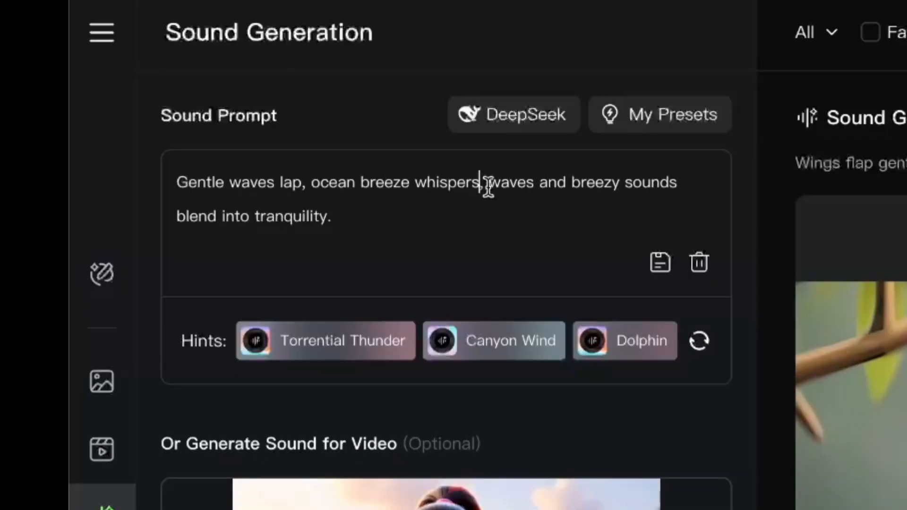
Reword the beach prompt to "Gentle waves lap at the shore, ocean breeze whispers along with the waves as they roll in. Seagulls cry.".
left_click(302, 183)
type("at the shore")
left_click_drag(586, 211, 574, 184)
key("BackSpace")
type("with the rolling waves.")
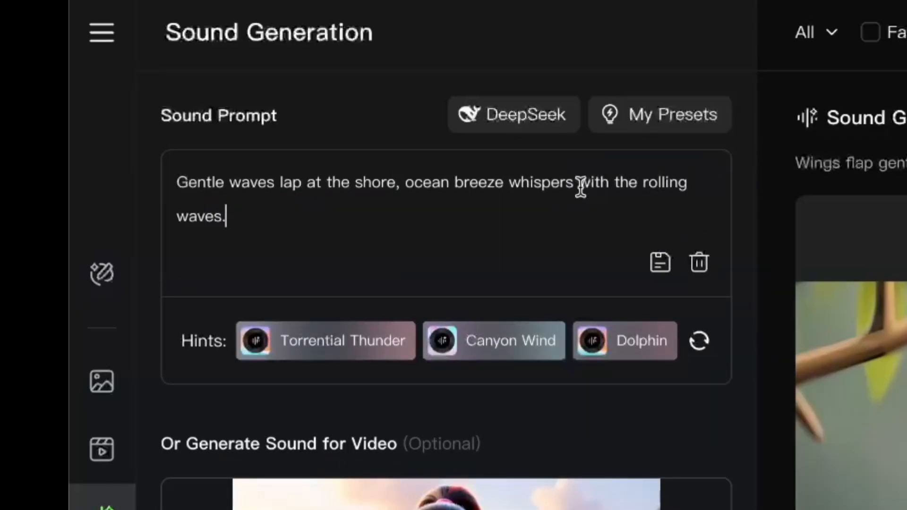
key("BackSpace")
key("BackSpace")
key("BackSpace")
key("BackSpace")
key("BackSpace")
key("BackSpace")
key("BackSpace")
key("BackSpace")
key("BackSpace")
key("BackSpace")
key("BackSpace")
key("BackSpace")
key("BackSpace")
key("BackSpace")
key("BackSpace")
key("BackSpace")
key("BackSpace")
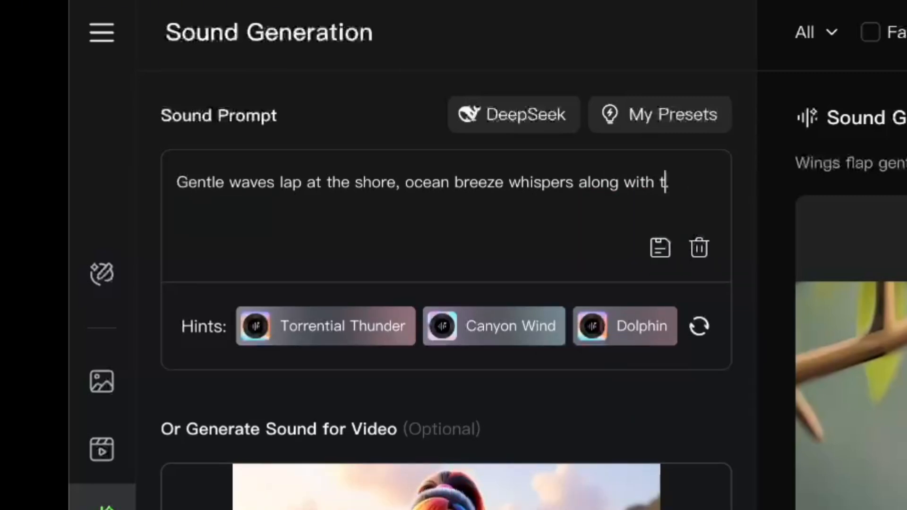
type("rollin")
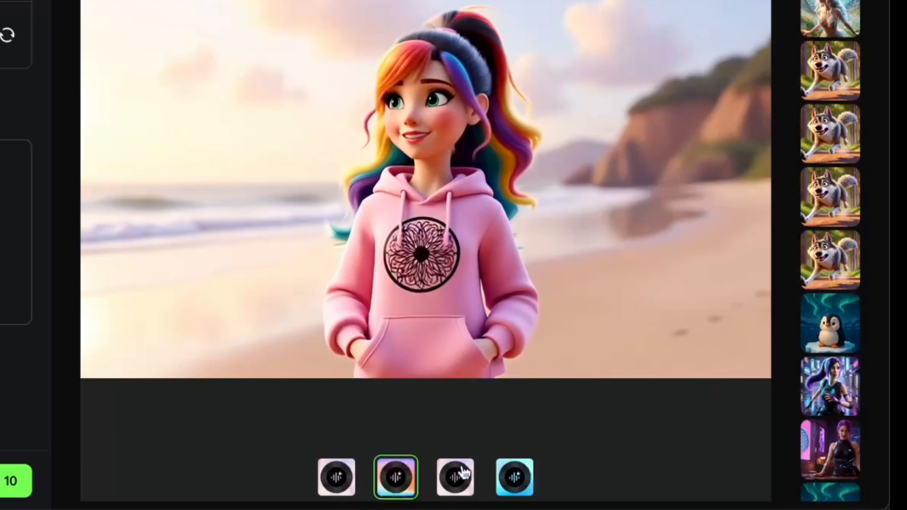
Play the third, first and fourth sound variations generated for the beach girl video.
left_click(462, 474)
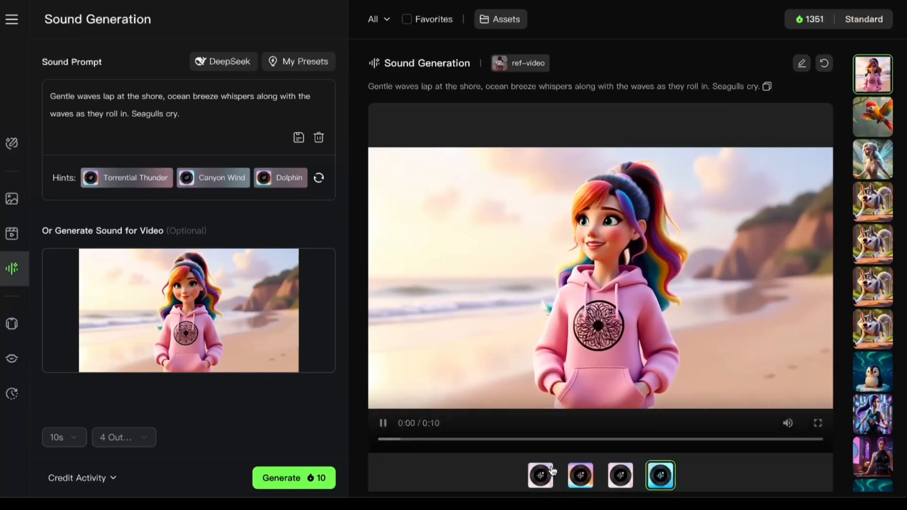
left_click(552, 471)
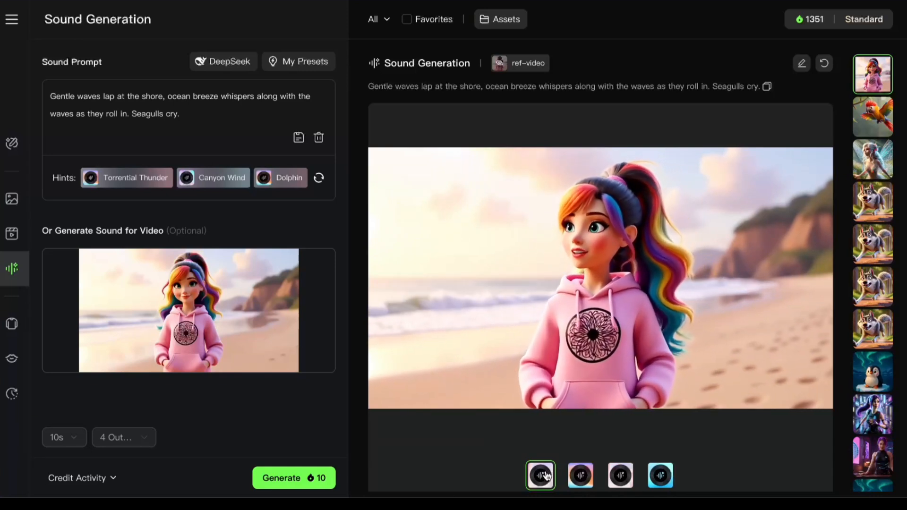
mouse_move(594, 435)
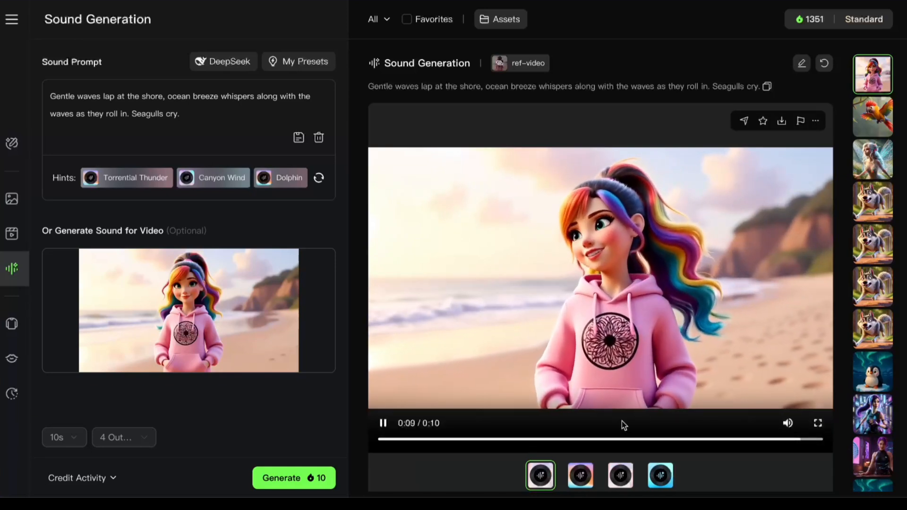
left_click(664, 477)
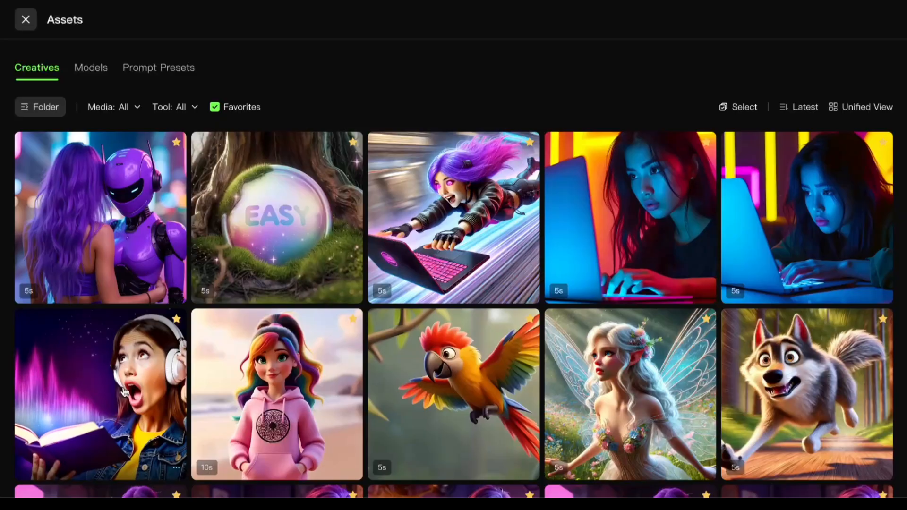
Load the video of the woman with headphones and a book into AI sound generation and replace the current prompt with the auto-generated one.
left_click(131, 395)
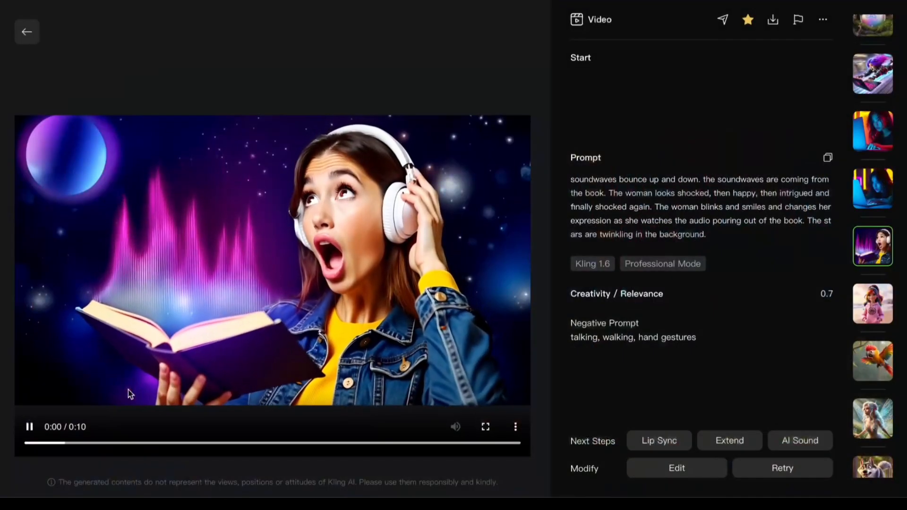
left_click(811, 441)
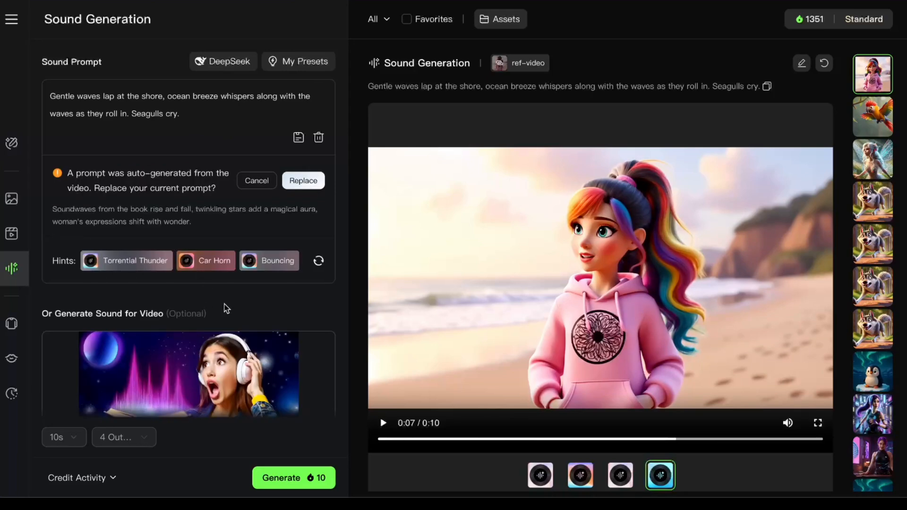
left_click(312, 182)
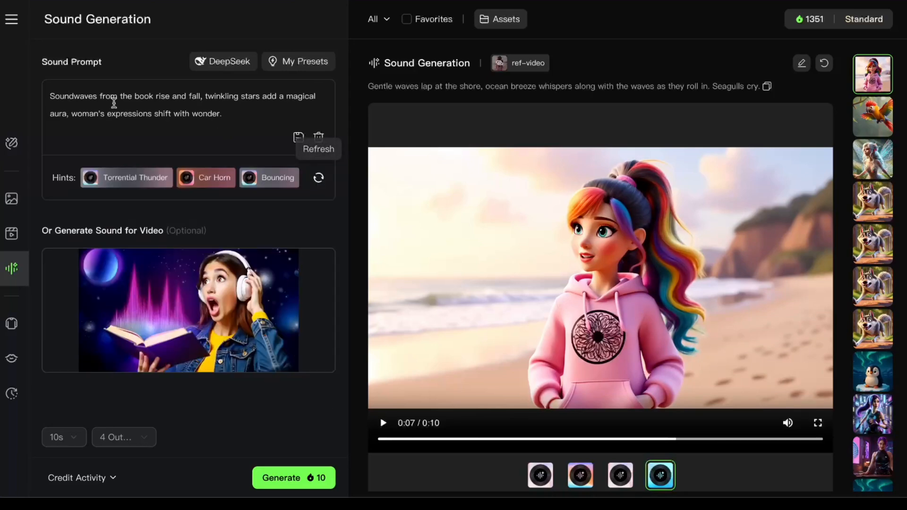
Have DeepSeek rewrite the book video's auto-generated prompt and use its version as the sound prompt.
left_click(69, 98)
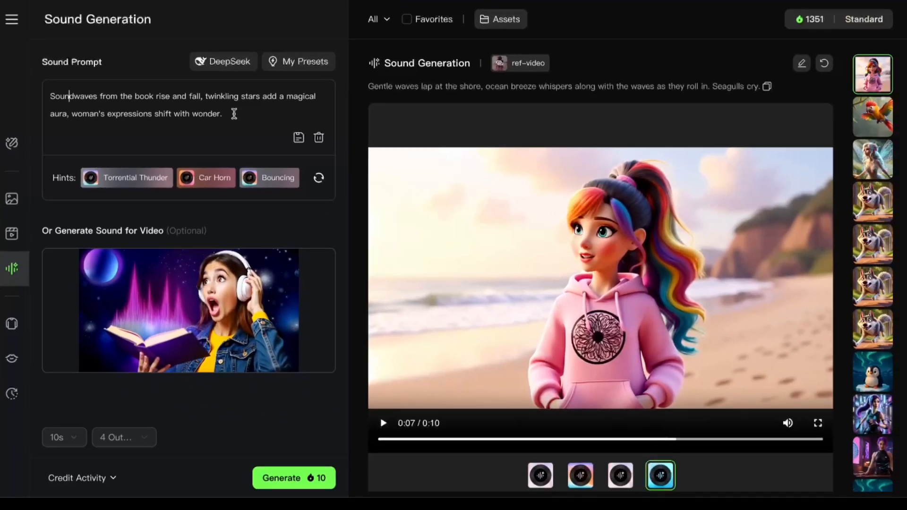
left_click_drag(223, 114, 49, 96)
key("super+c")
left_click(231, 65)
left_click(420, 375)
key("super+v")
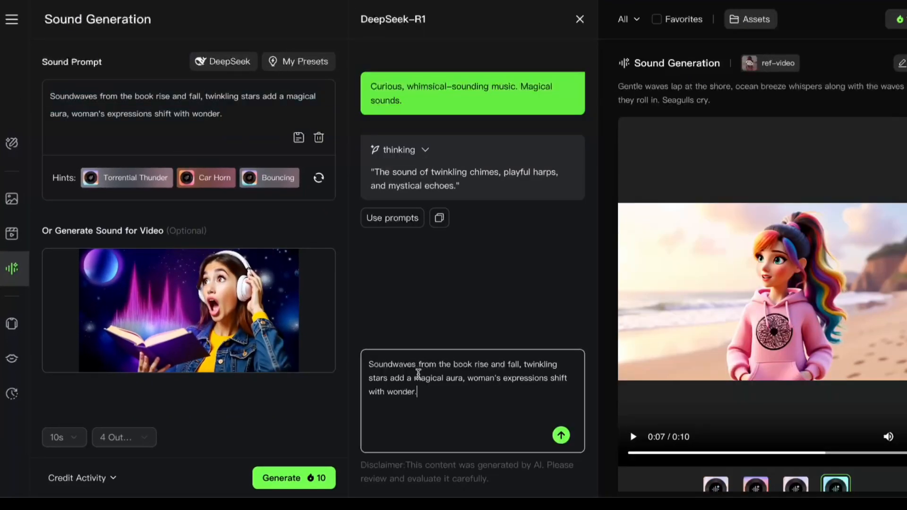
left_click(561, 436)
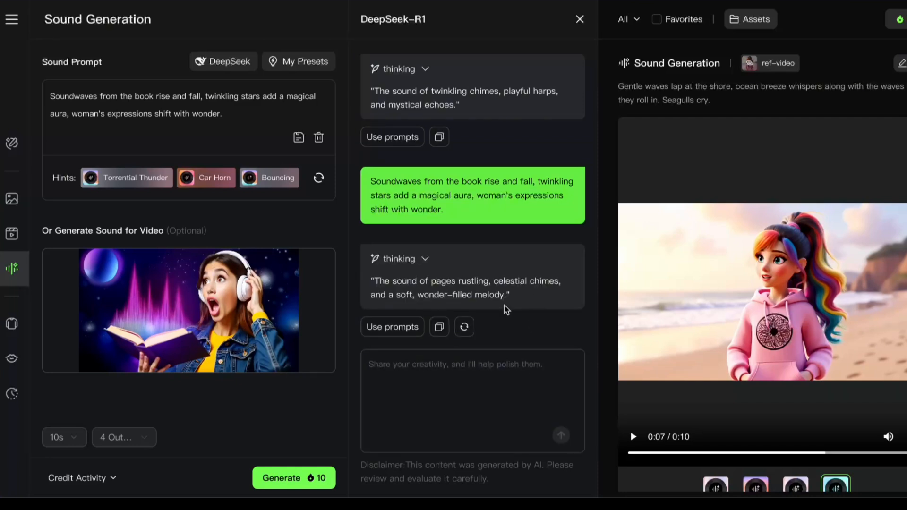
left_click(393, 327)
Generate the book video's sounds from the DeepSeek prompt and play the third, fourth and first variations.
left_click(298, 478)
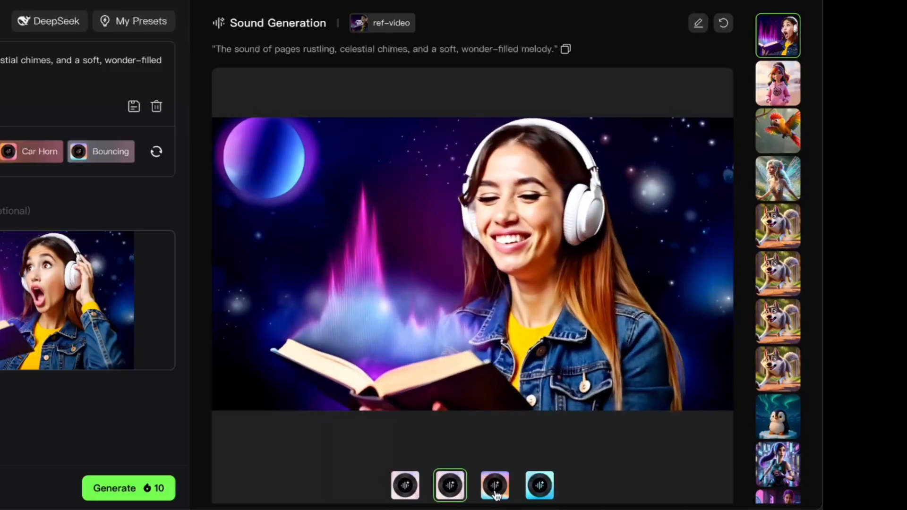
left_click(496, 487)
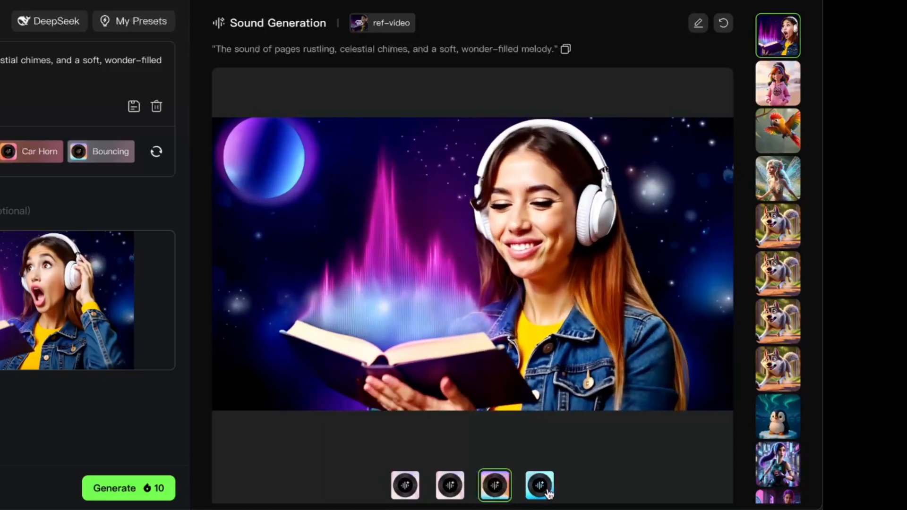
left_click(548, 492)
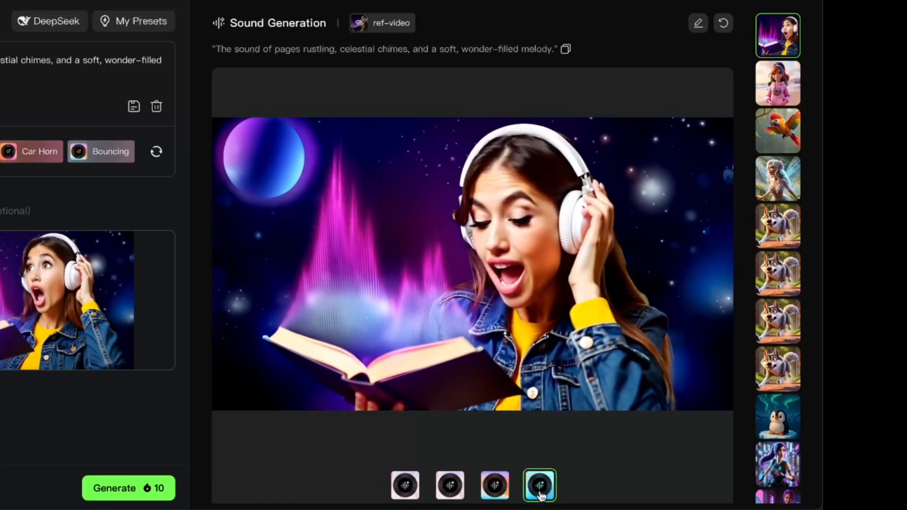
left_click(407, 482)
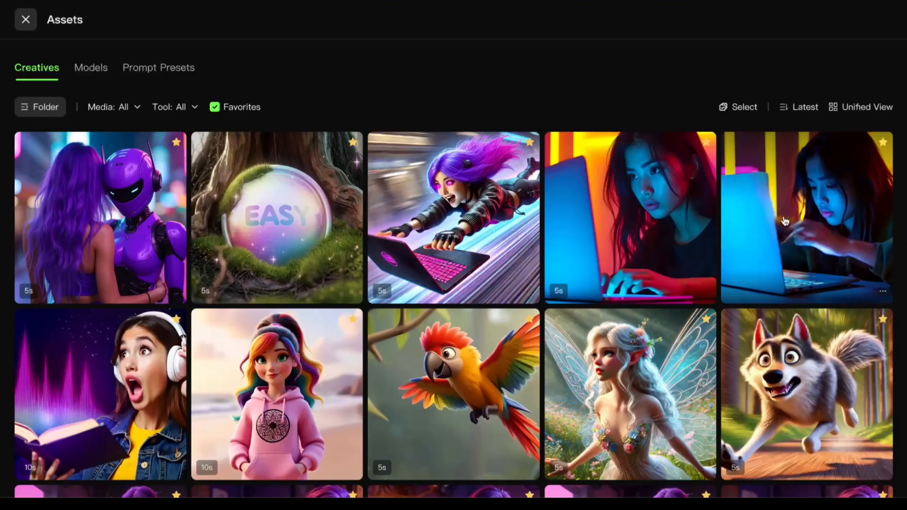
Load the video of the frustrated girl closing her laptop into AI sound generation and replace the current prompt with the auto-generated one.
left_click(813, 224)
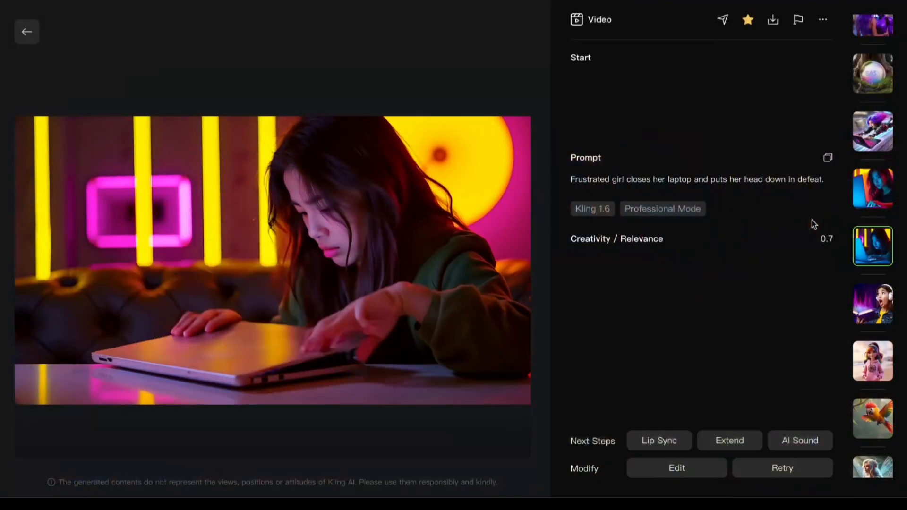
left_click(787, 440)
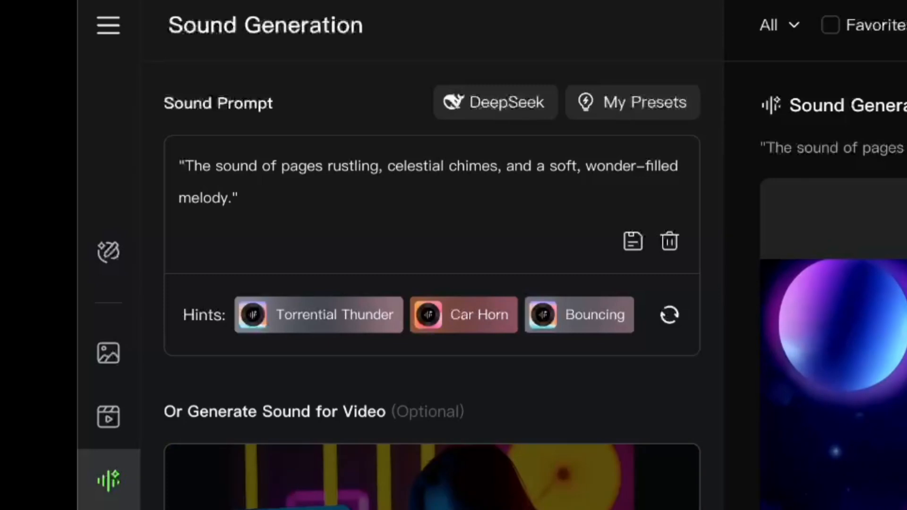
left_click(678, 333)
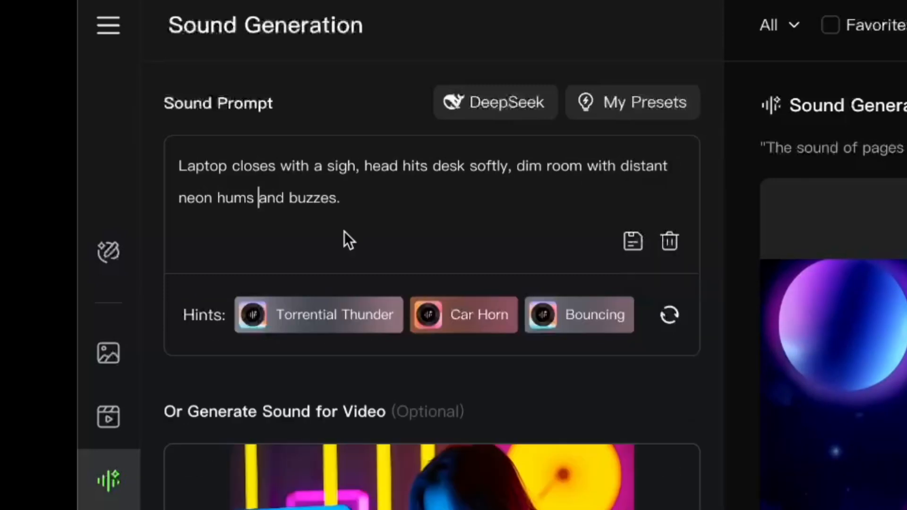
Replace "head hits desk softly" in the laptop video's sound prompt with "laptop is dragged across the surface of the table".
left_click(359, 168)
type(", laptop is dragged across")
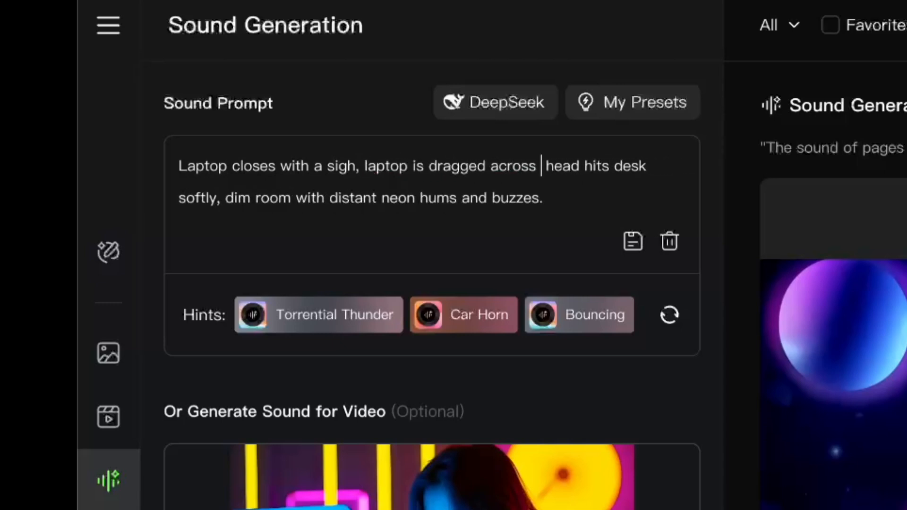
type(" the surface of the table")
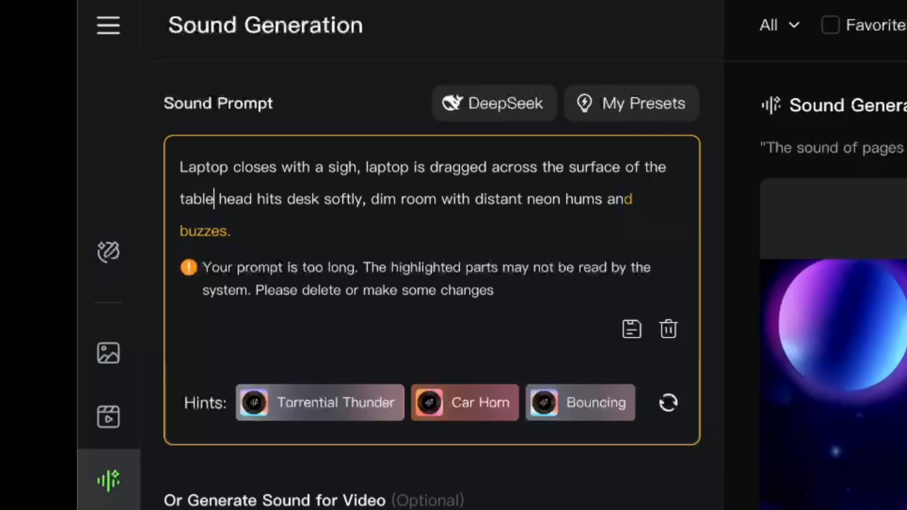
left_click(367, 199, "shift")
key("BackSpace")
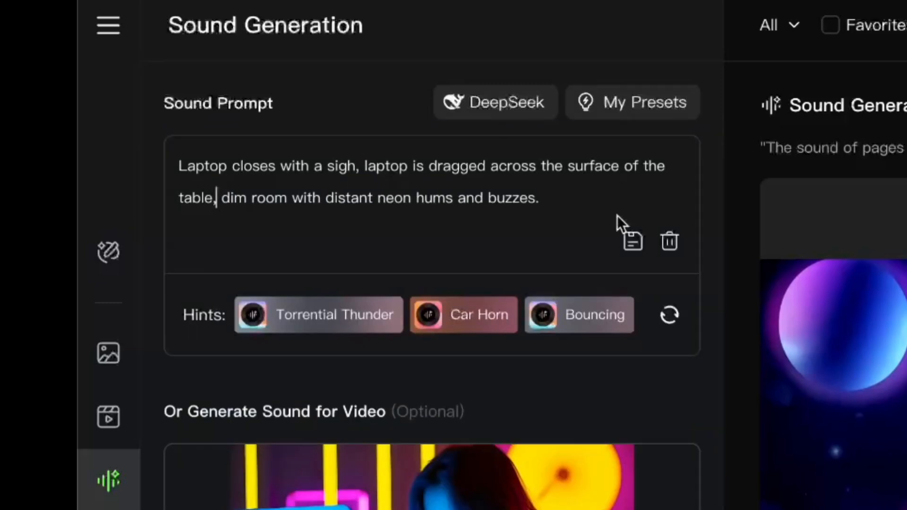
Replace "with a sigh" after "Laptop closes" in the sound prompt with "girl sighs," as a separate sound.
left_click(583, 196)
left_click_drag(359, 166, 277, 166)
key("BackSpace")
left_click(632, 171)
left_click(279, 167)
type("girl sighs,")
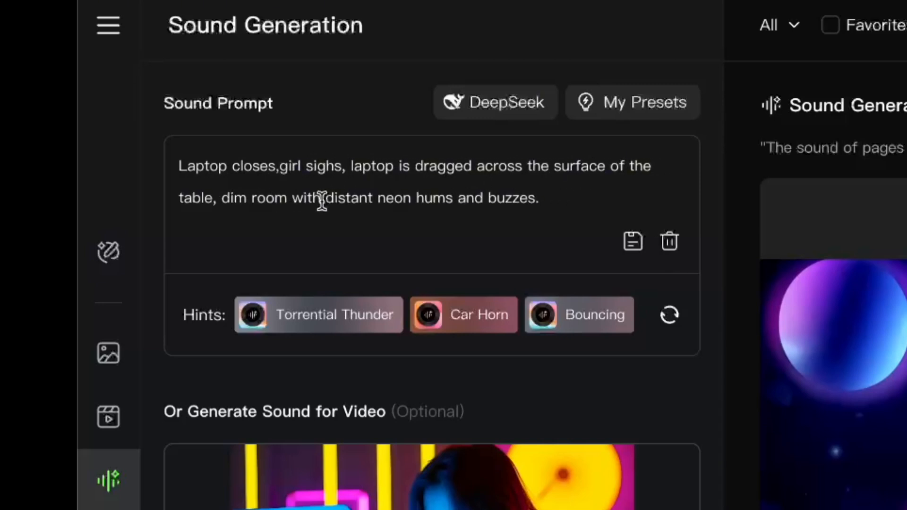
Remove "dim room with" from the sound prompt and generate the laptop video's sounds.
left_click_drag(325, 200, 220, 200)
key("BackSpace")
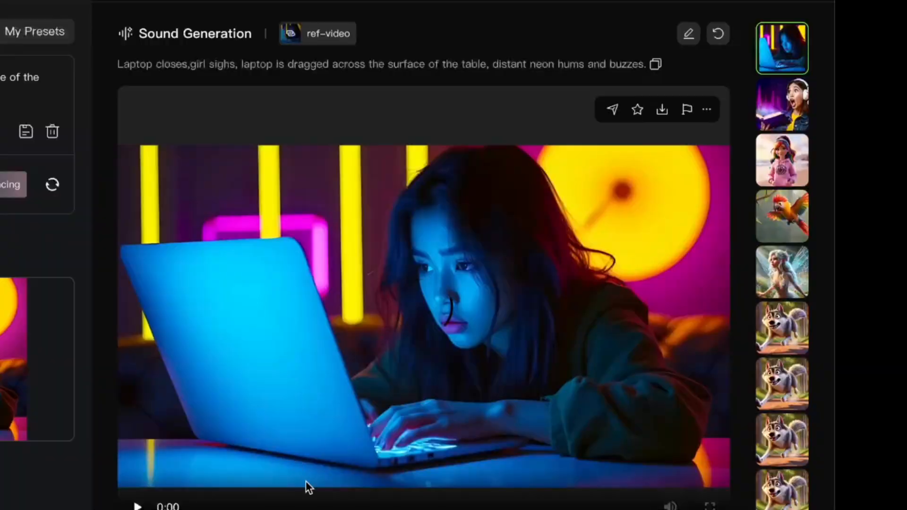
scroll(306, 482, "down", 3)
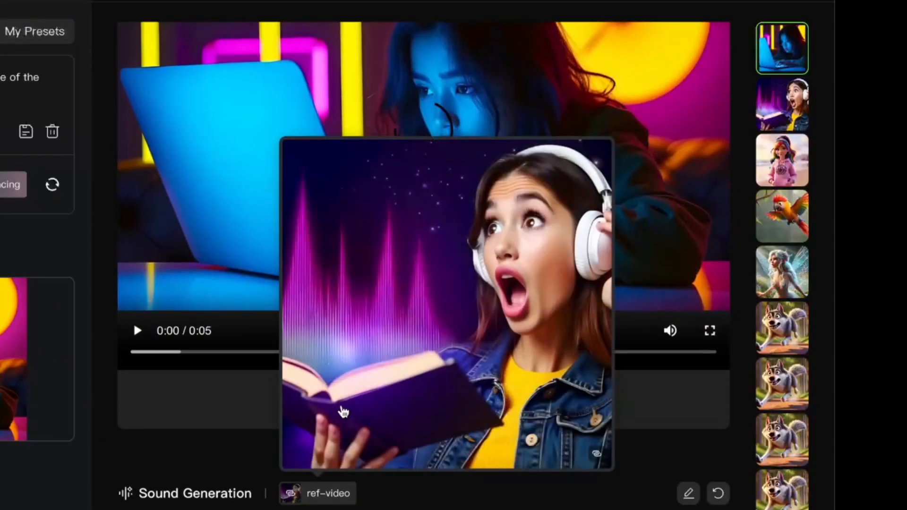
scroll(232, 403, "up", 1)
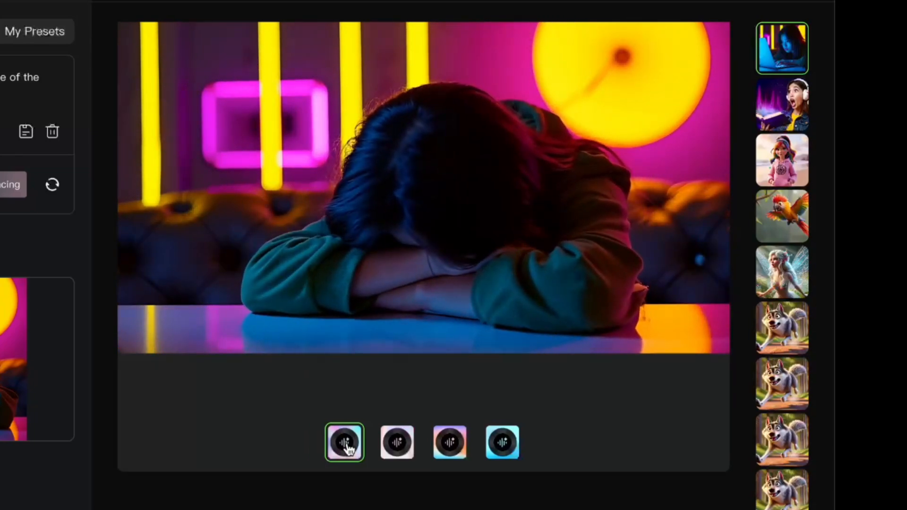
Play the second, third and fourth sound variations of the video of the frustrated girl closing her laptop.
left_click(397, 452)
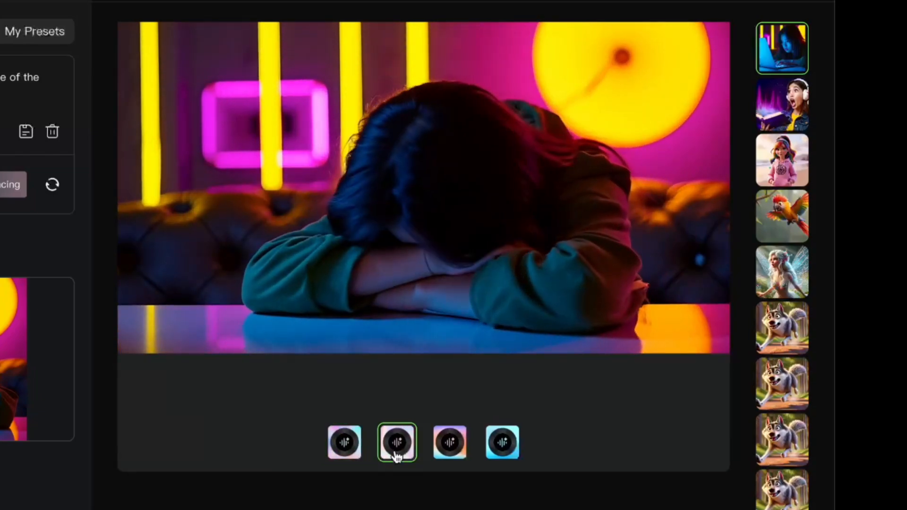
left_click(453, 456)
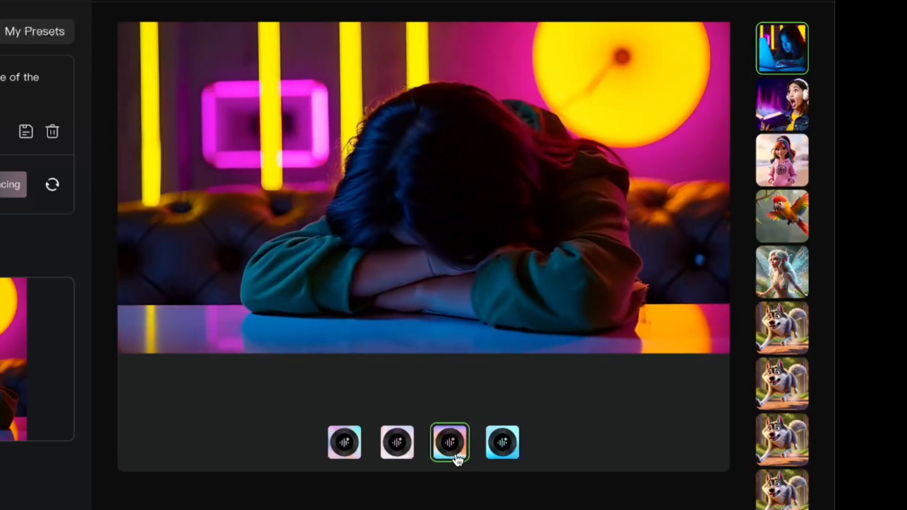
left_click(502, 456)
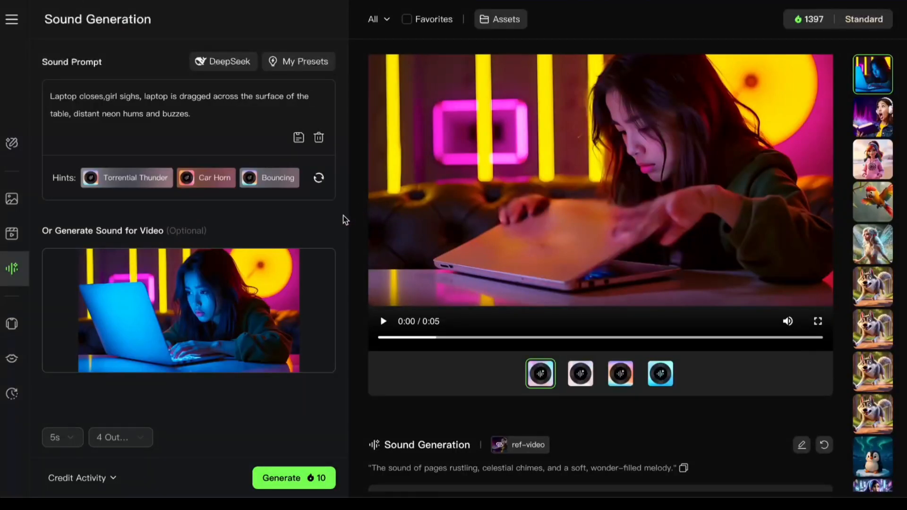
Remove the laptop video from sound generation and replace the sound prompt with "muffled sigh".
mouse_move(211, 316)
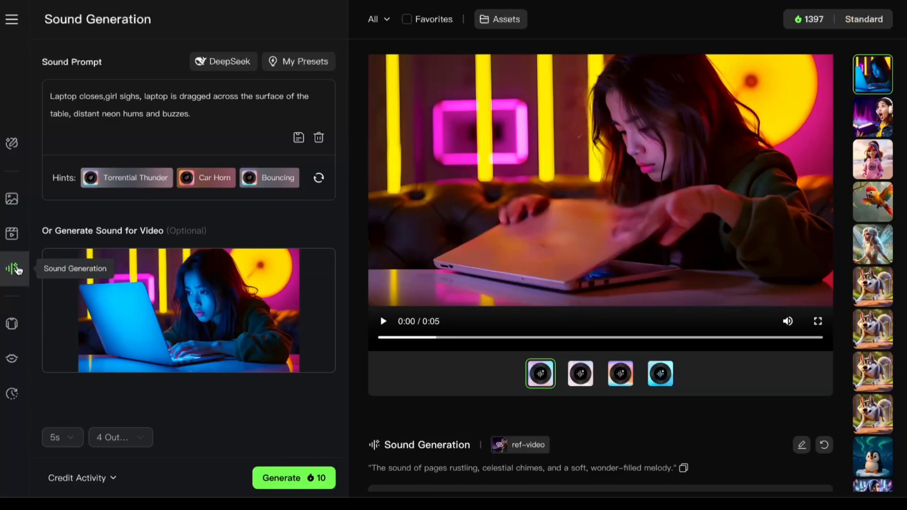
mouse_move(226, 333)
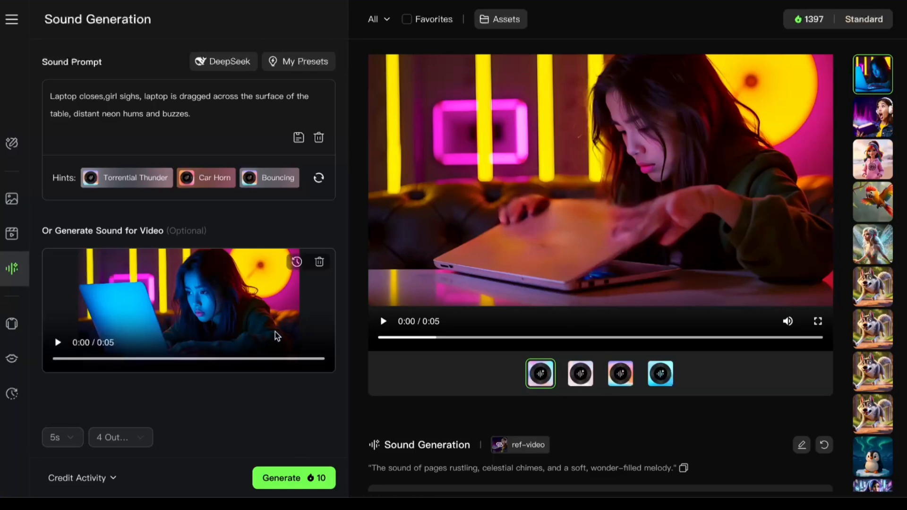
left_click(320, 262)
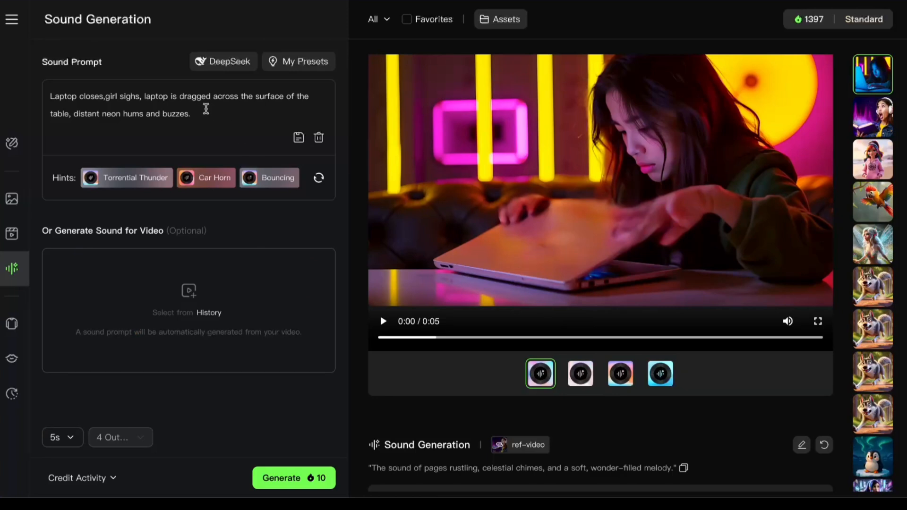
left_click_drag(204, 113, 24, 104)
type("G")
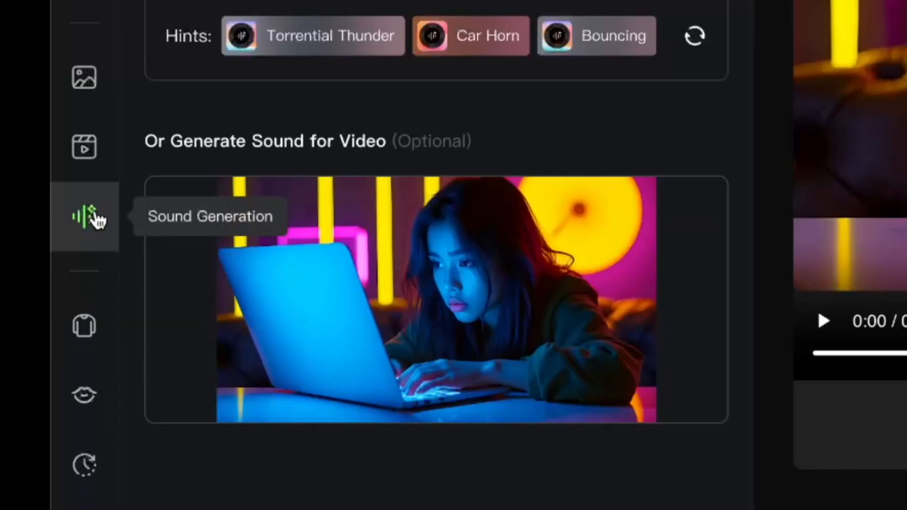
mouse_move(369, 304)
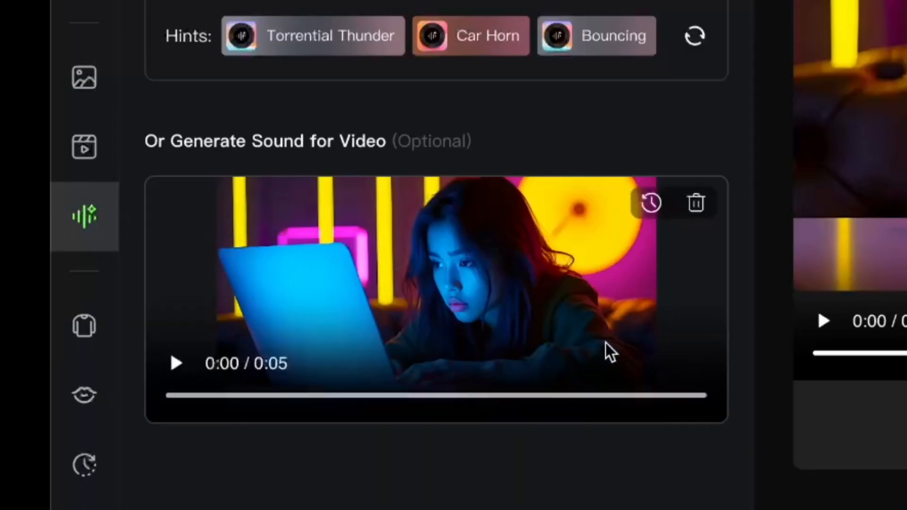
left_click(697, 203)
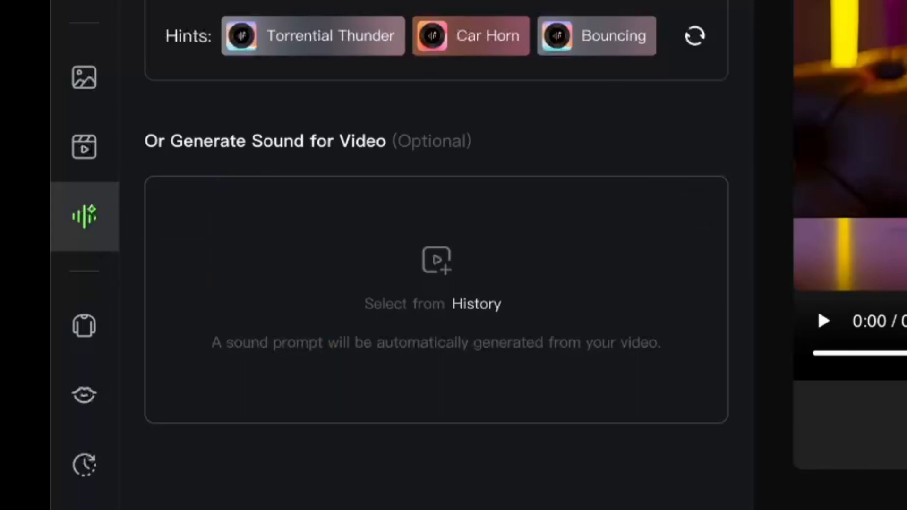
left_click_drag(247, 207, 168, 205)
type("muffled si")
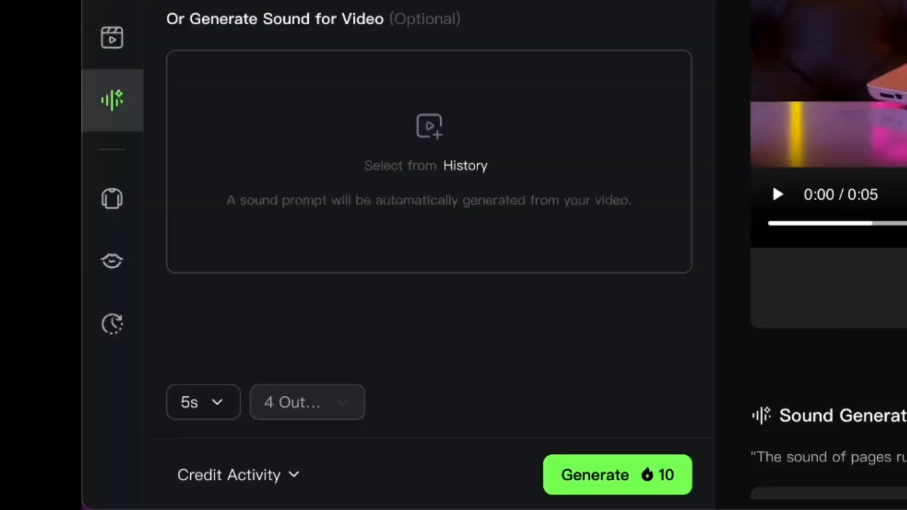
Set a custom sound duration of 3 s and generate the muffled sigh sounds.
left_click(235, 406)
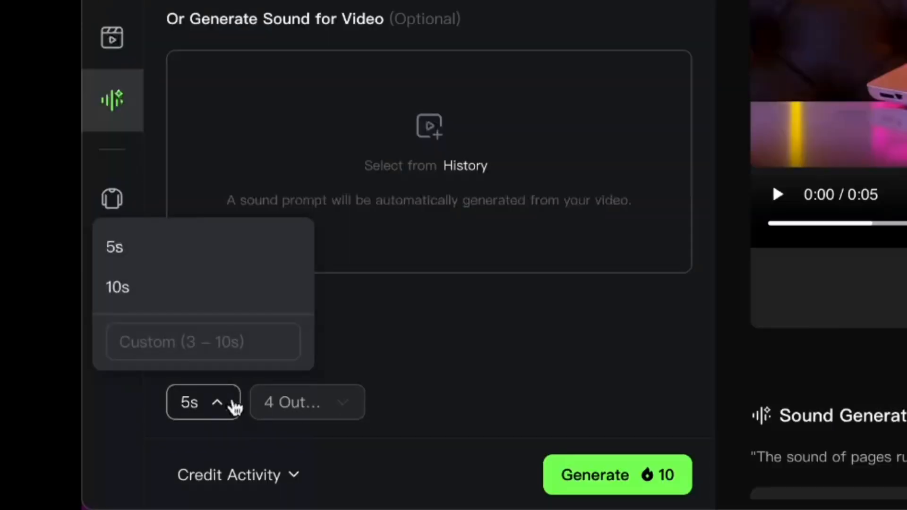
left_click(196, 342)
type("3")
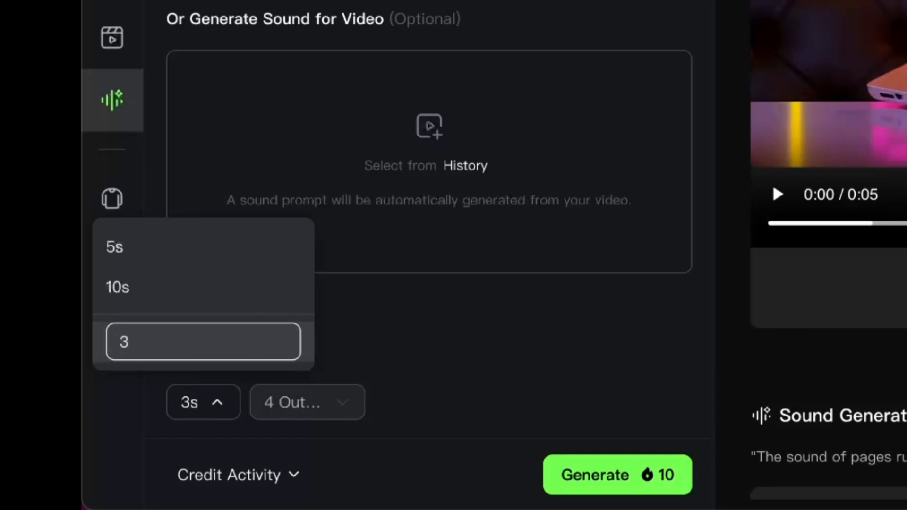
left_click(300, 395)
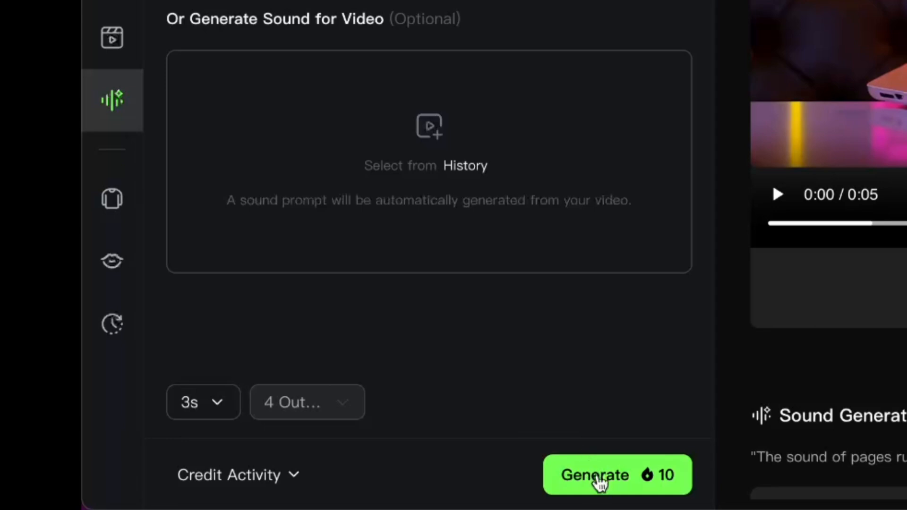
left_click(599, 482)
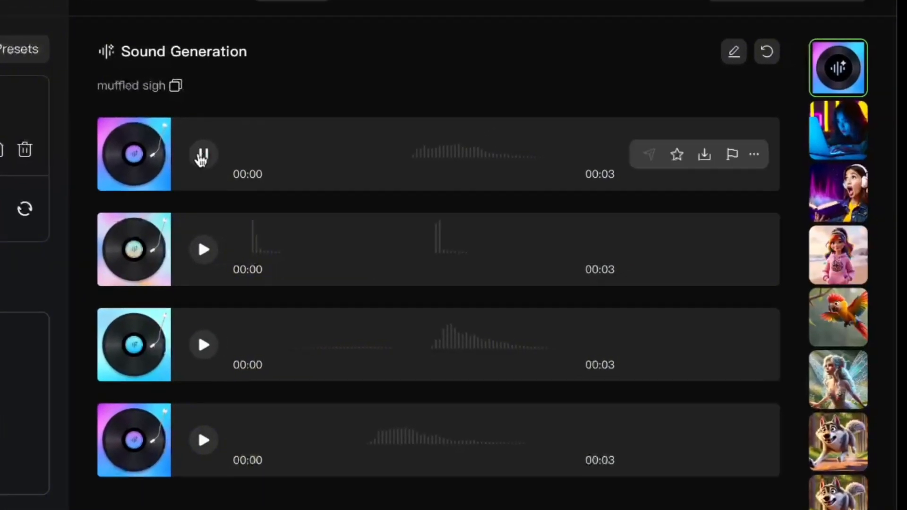
Play the first and second muffled sigh sounds.
left_click(371, 83)
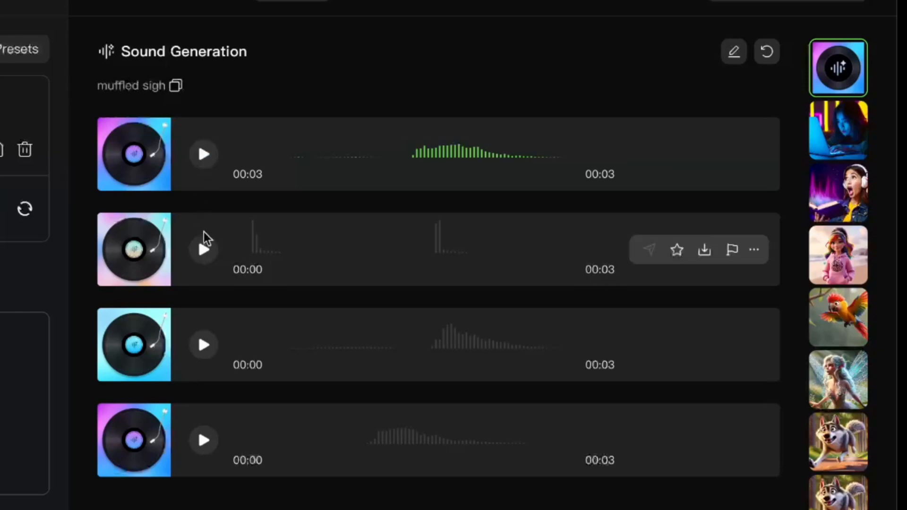
left_click(204, 257)
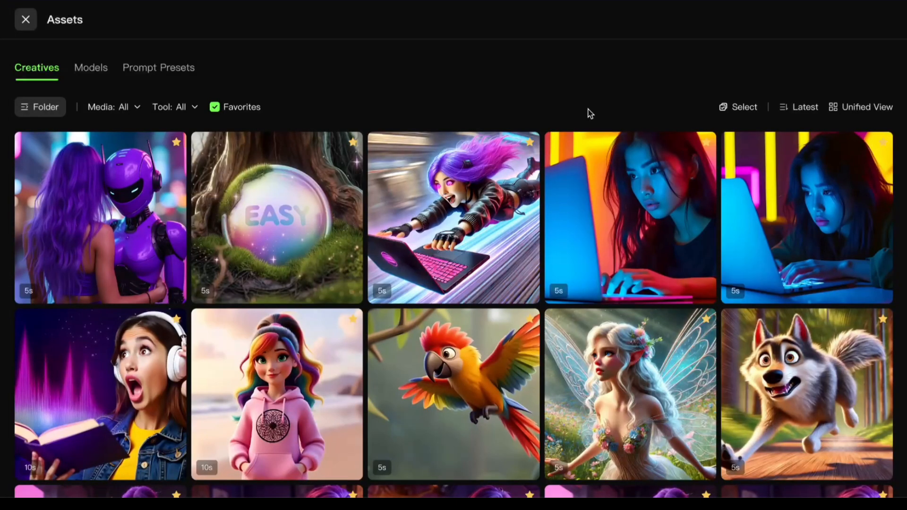
Load the video of the girl typing in red and blue light into AI sound generation and replace the prompt with the auto-generated one.
left_click(657, 234)
left_click(805, 439)
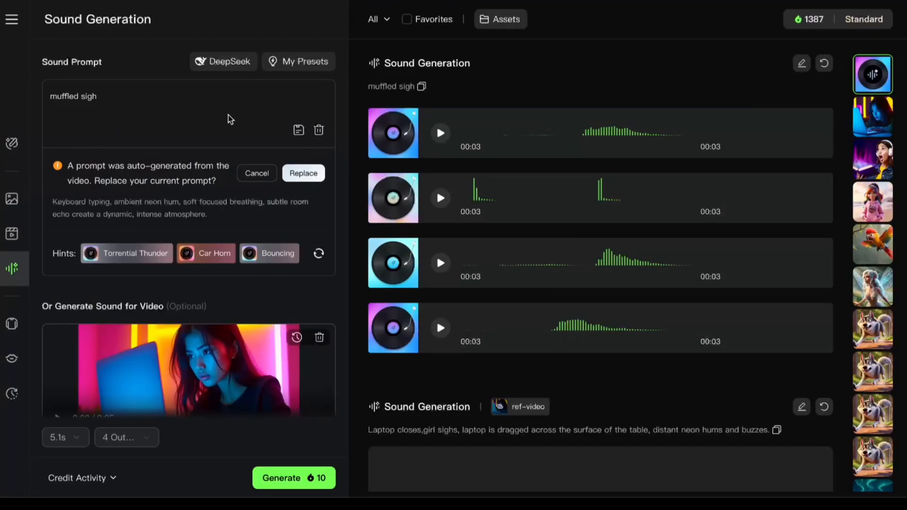
left_click(301, 172)
Remove everything after "soft focused breathing" from the typing girl's sound prompt and generate the sounds.
left_click_drag(237, 114, 283, 96)
key("BackSpace")
key("BackSpace")
key("BackSpace")
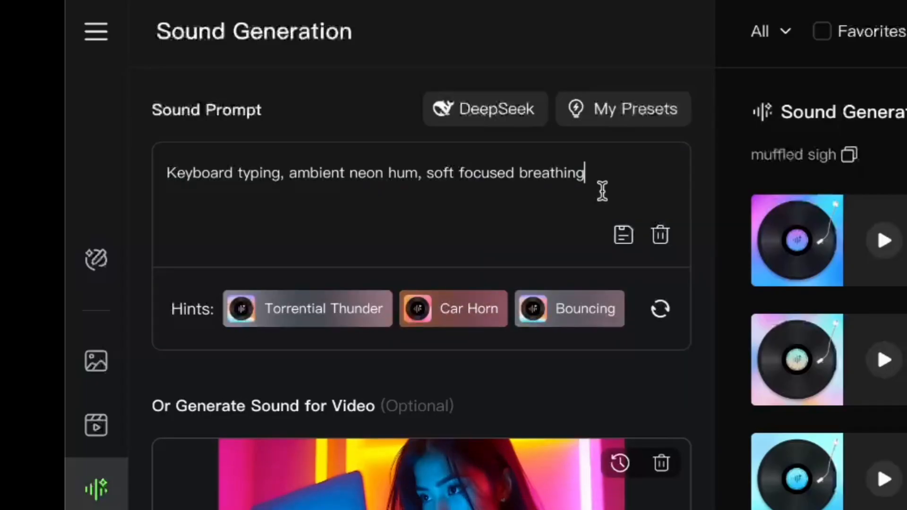
left_click(422, 508)
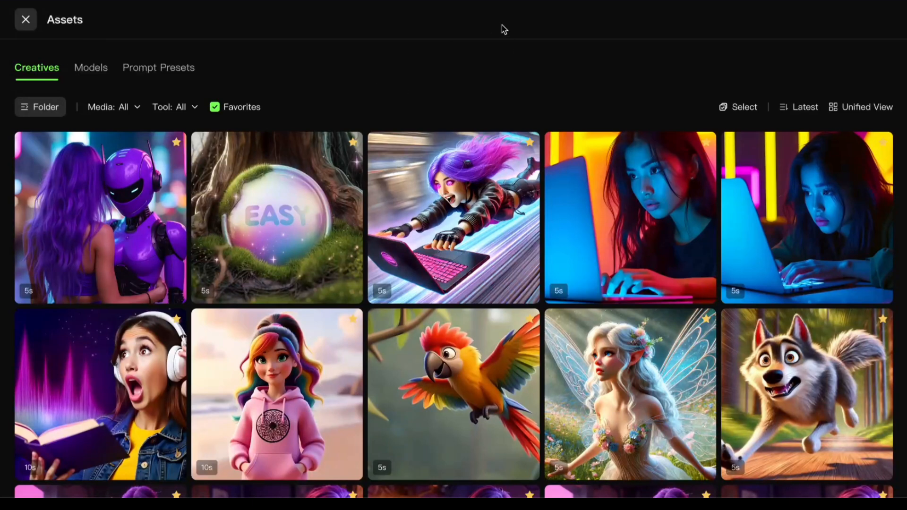
Load the video of the purple-haired girl flying with her laptop into AI sound generation and accept the auto-generated prompt.
left_click(476, 222)
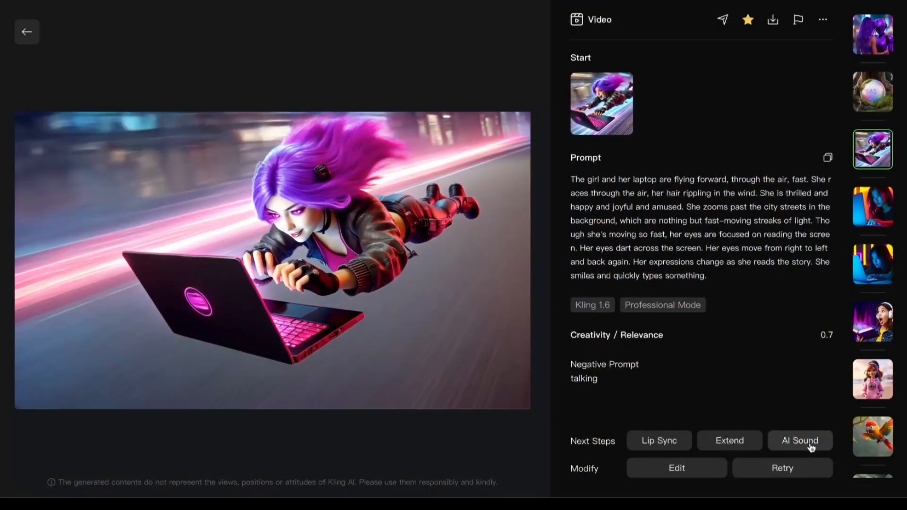
left_click(809, 447)
left_click(534, 189)
Edit the prompt to "Wind rushing, subtle typing, futuristic city ambiance, excited exclamations, cheerful laughter." and generate the flying girl's sounds.
left_click_drag(315, 82, 254, 82)
type("subtle")
left_click_drag(471, 105, 350, 106)
key("BackSpace")
left_click(189, 434)
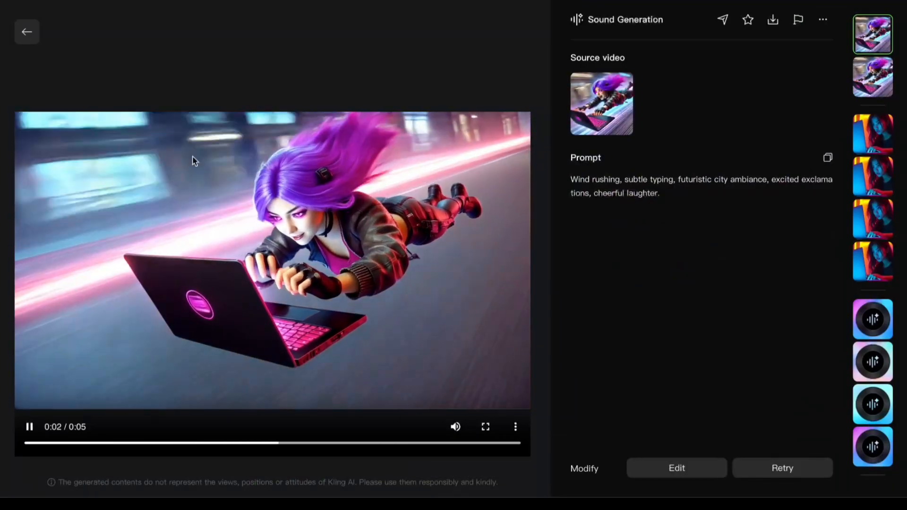
Return from the full video view to sound generation and play the flying girl's first two sound variations.
left_click(27, 33)
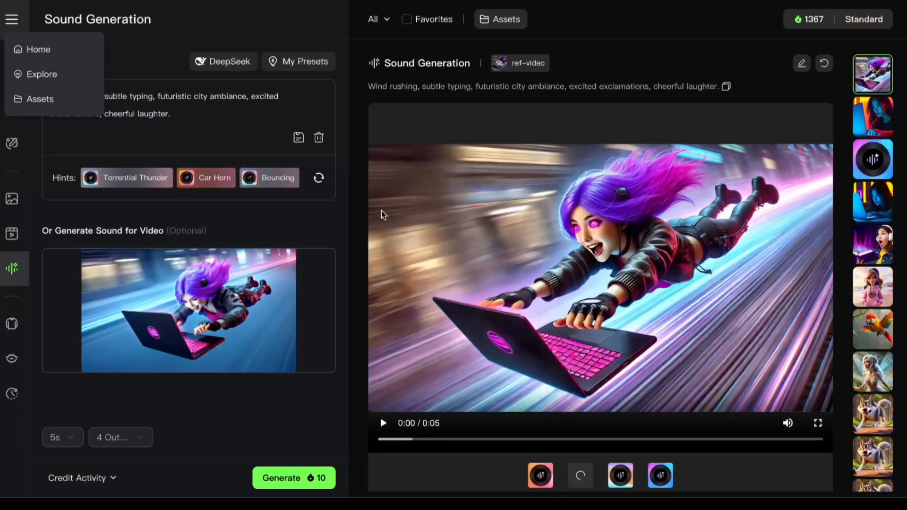
left_click(543, 478)
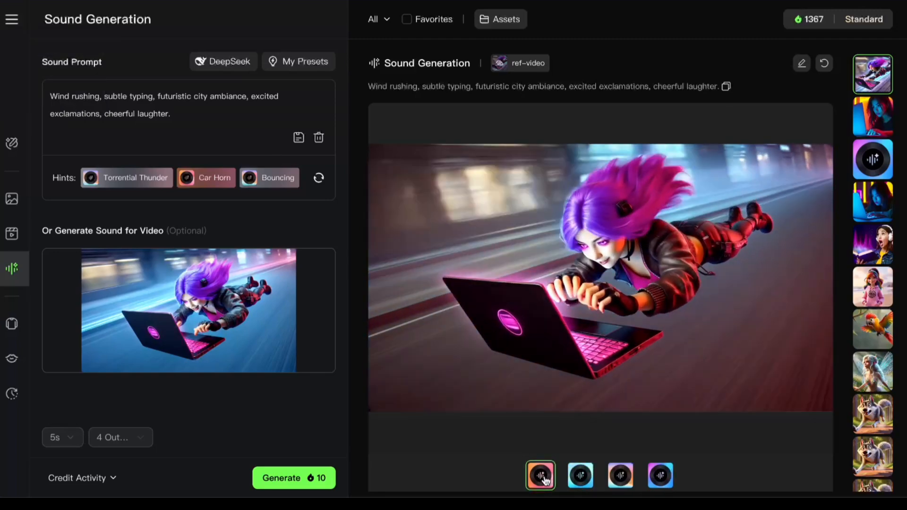
left_click(582, 478)
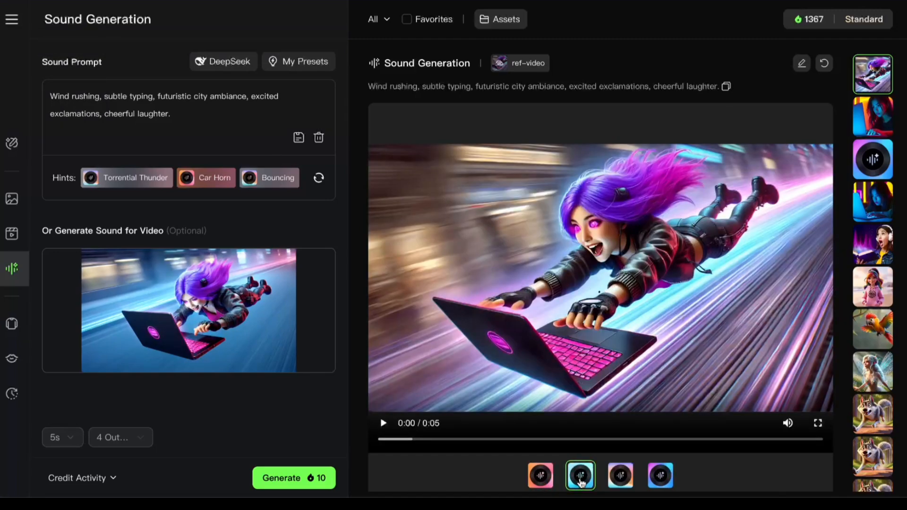
Trim the end of the flying girl's sound prompt and play the four newly generated variations.
left_click(197, 112)
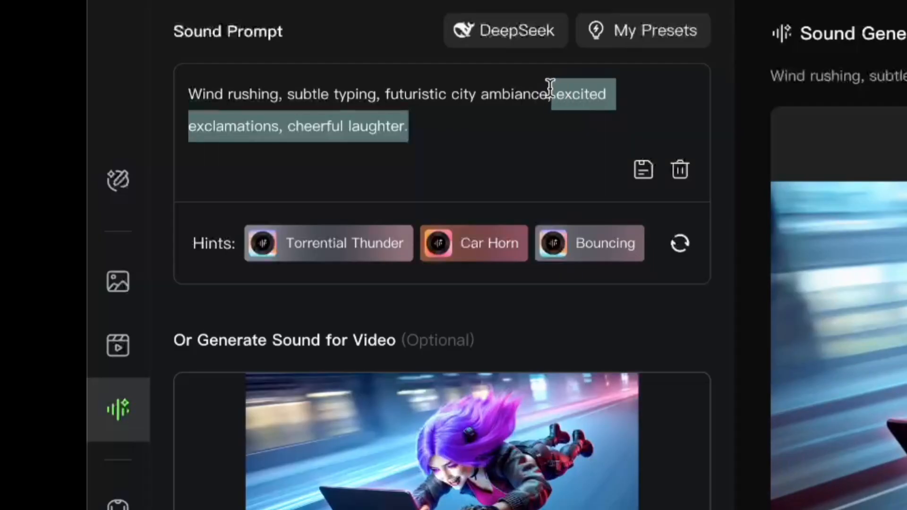
key("BackSpace")
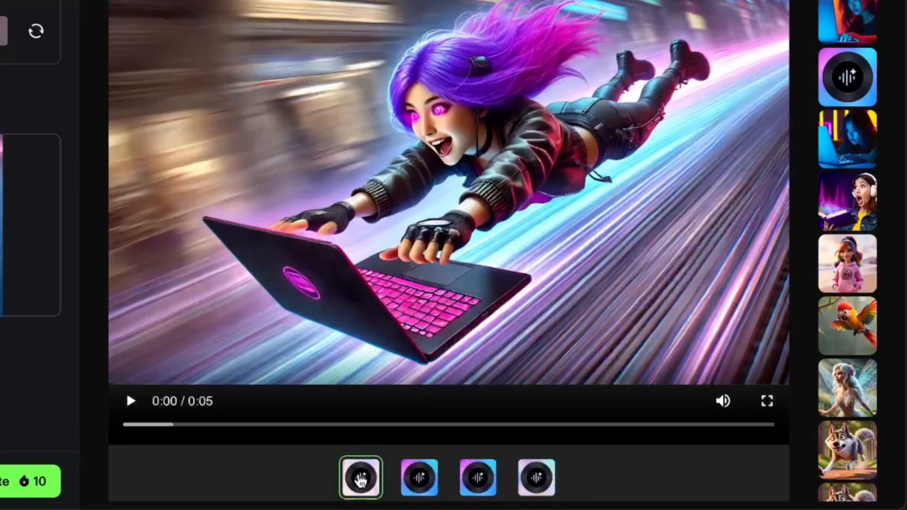
left_click(361, 480)
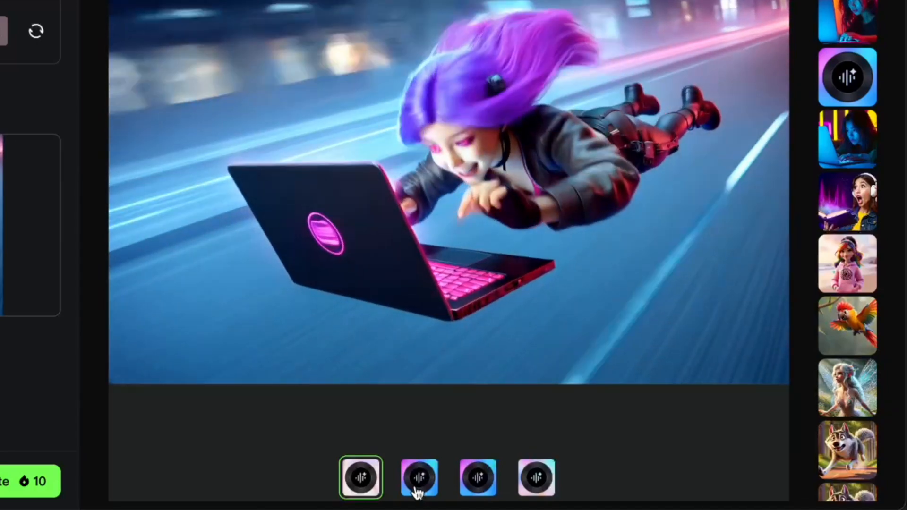
left_click(416, 487)
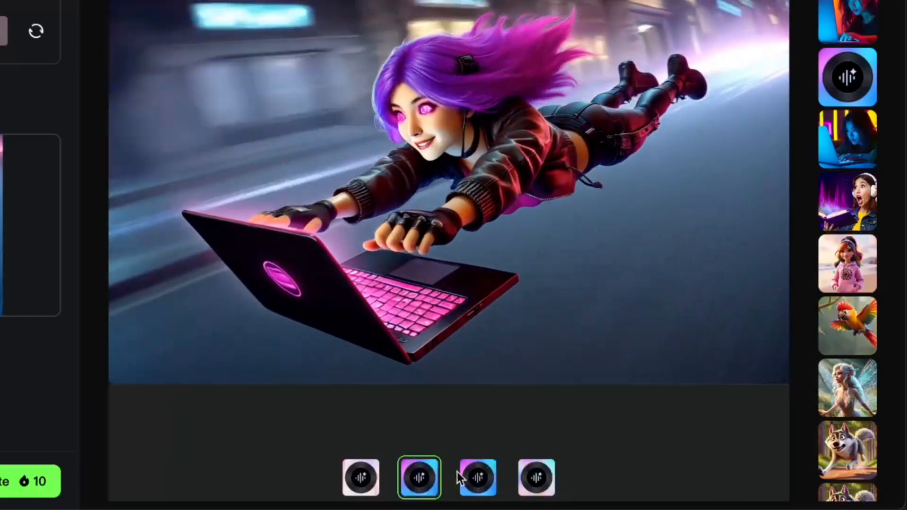
left_click(469, 480)
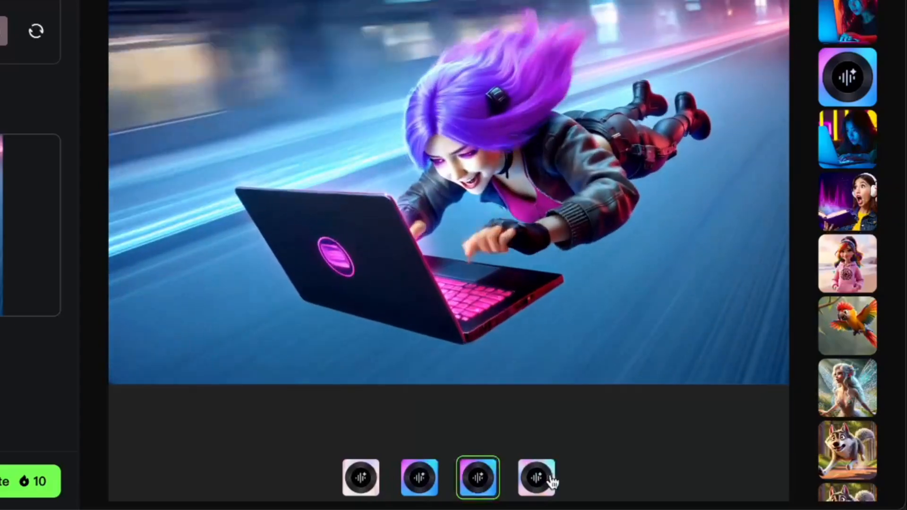
left_click(549, 480)
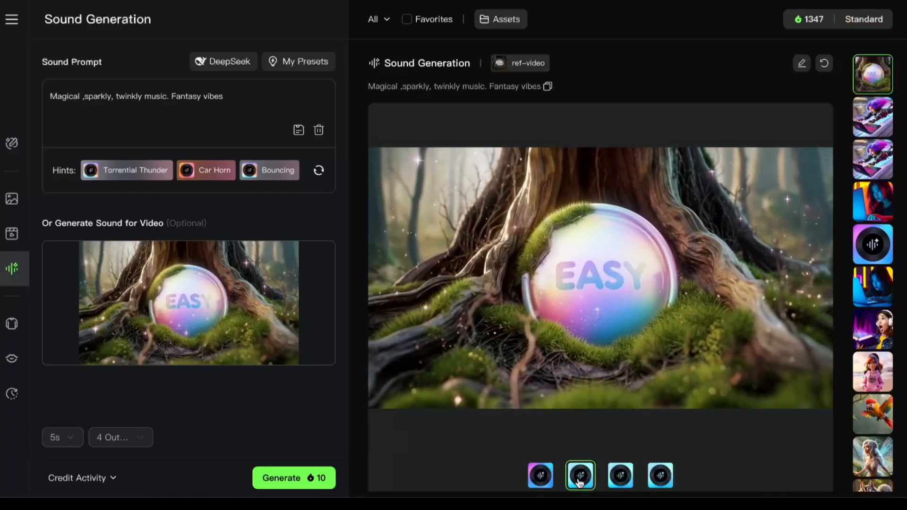
Compare sound variations of the EASY orb video generated from the sparkly, magical and gentle fantasy music prompts.
left_click(618, 483)
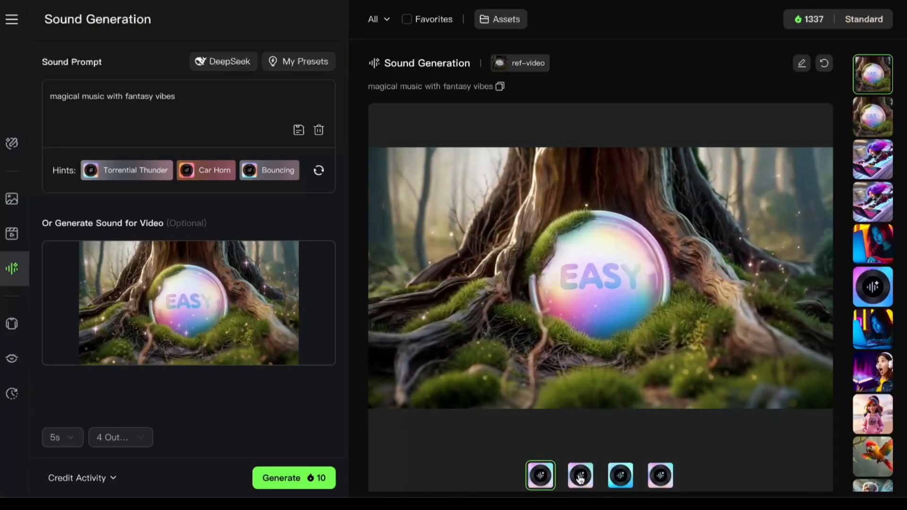
left_click(580, 478)
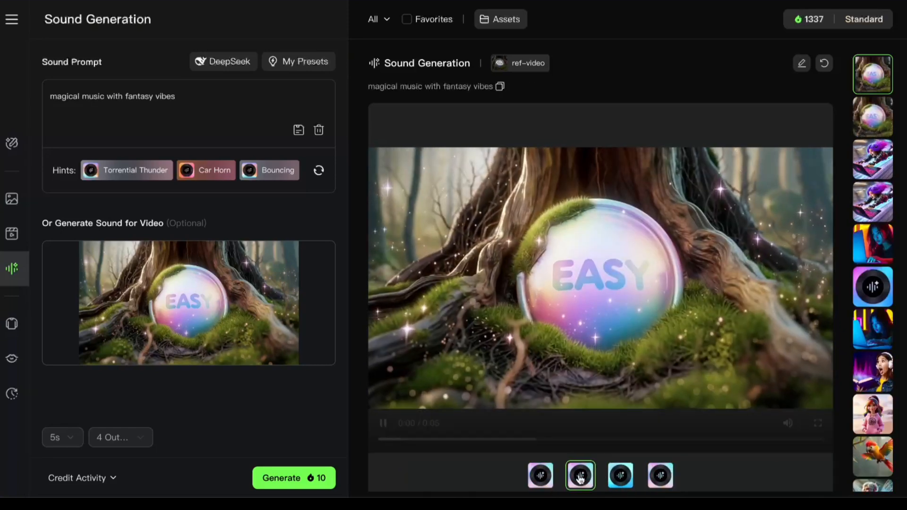
left_click(621, 482)
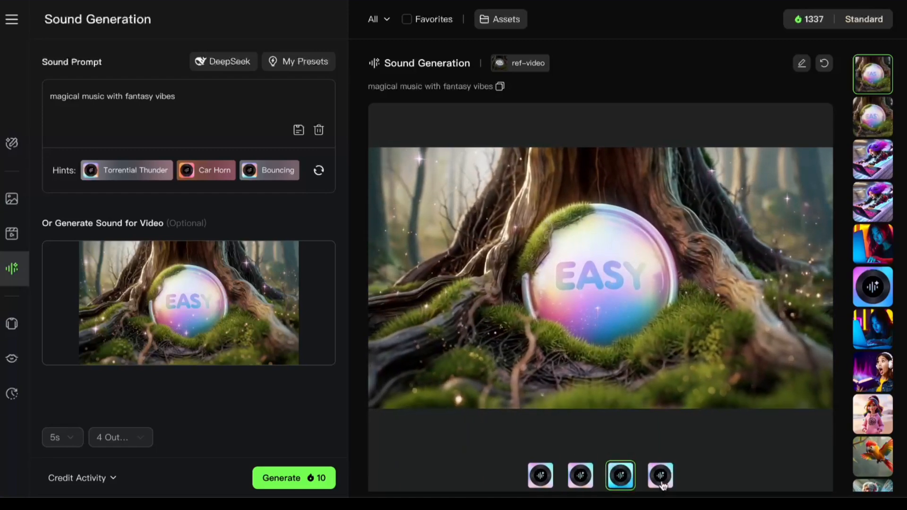
left_click(581, 481)
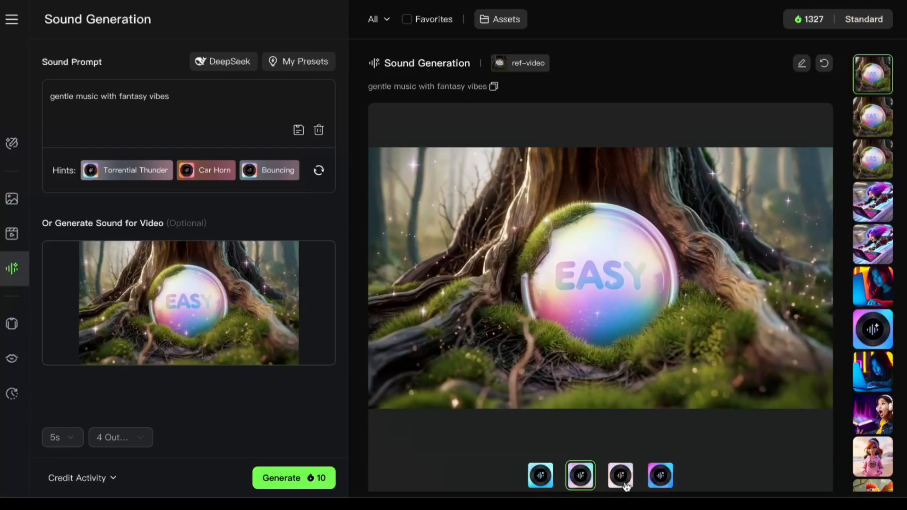
left_click(625, 481)
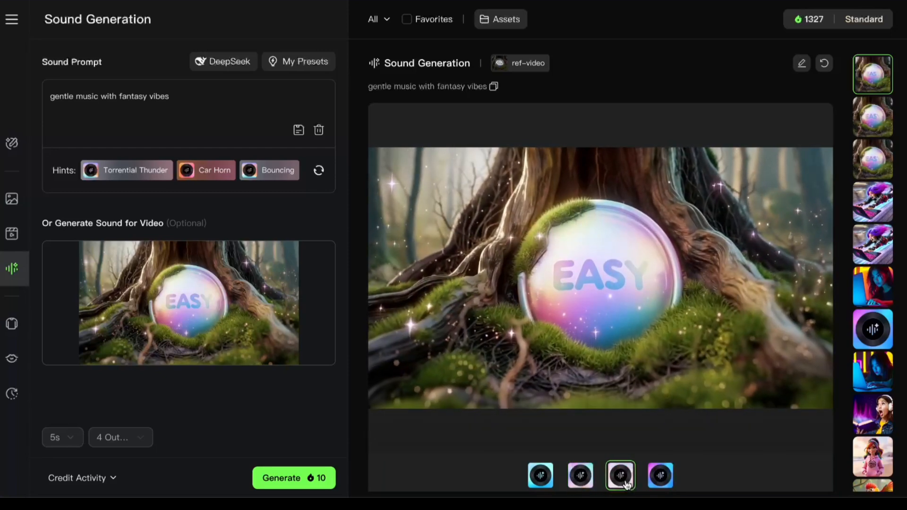
left_click(667, 482)
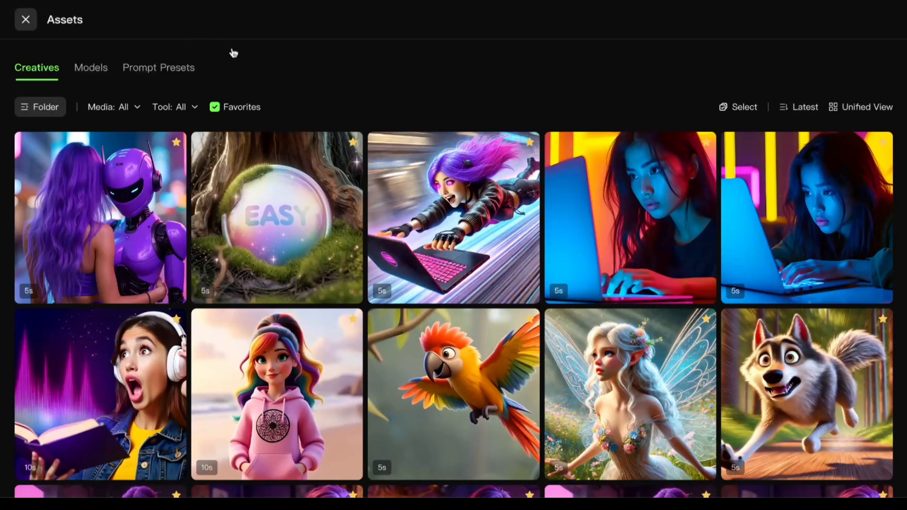
Choose the favorite video of the purple-haired woman and purple robot from the assets for sound generation.
mouse_move(100, 234)
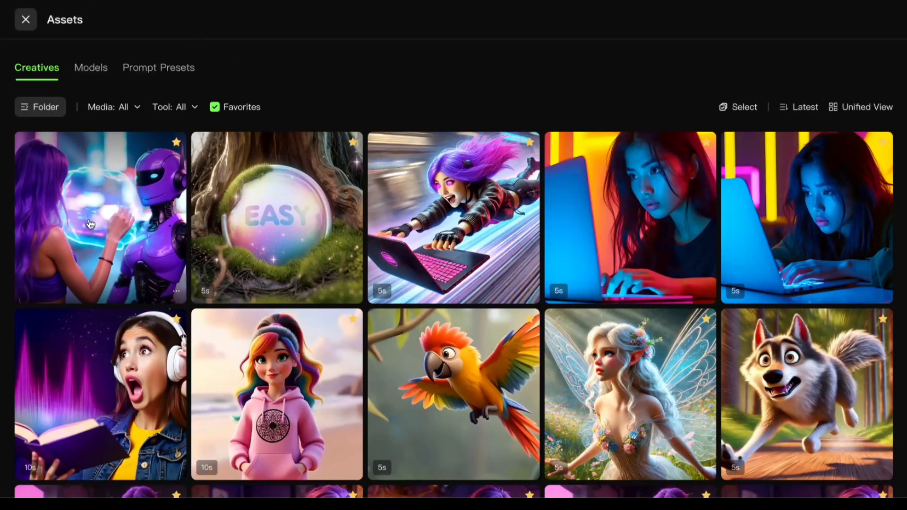
left_click(158, 252)
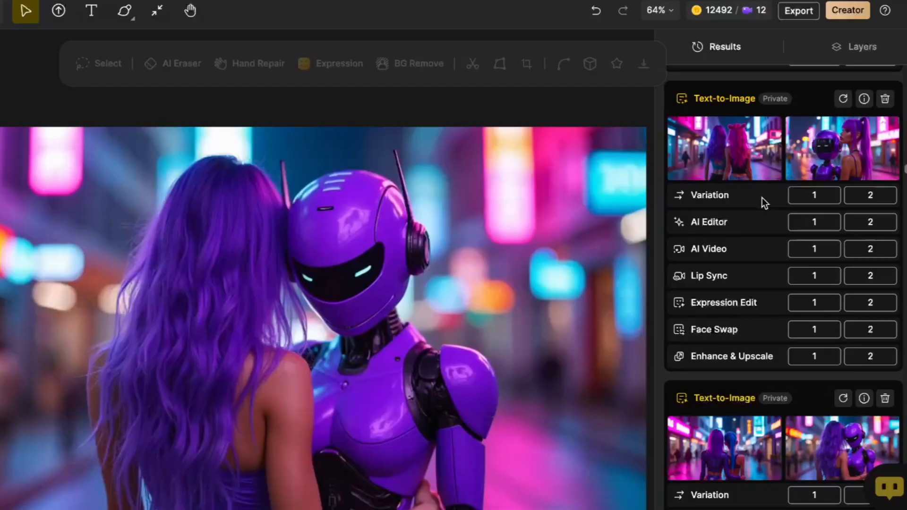
mouse_move(764, 146)
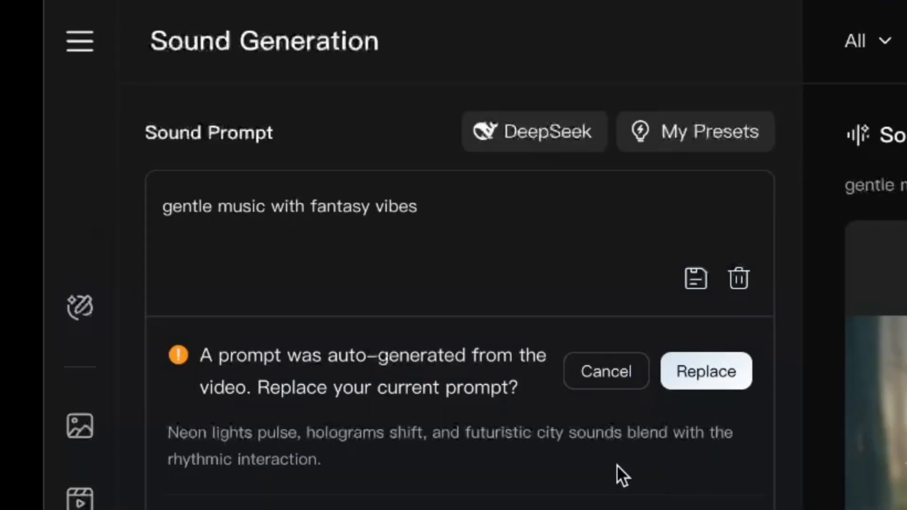
Accept the auto-generated prompt, shorten it to "hologram hum and futuristic city sounds", generate the sounds and play the variations.
left_click(704, 371)
left_click_drag(314, 207, 146, 196)
key("BackSpace")
left_click_drag(255, 243, 556, 206)
key("BackSpace")
left_click_drag(293, 206, 257, 289)
type("hum and futuristic city sounds")
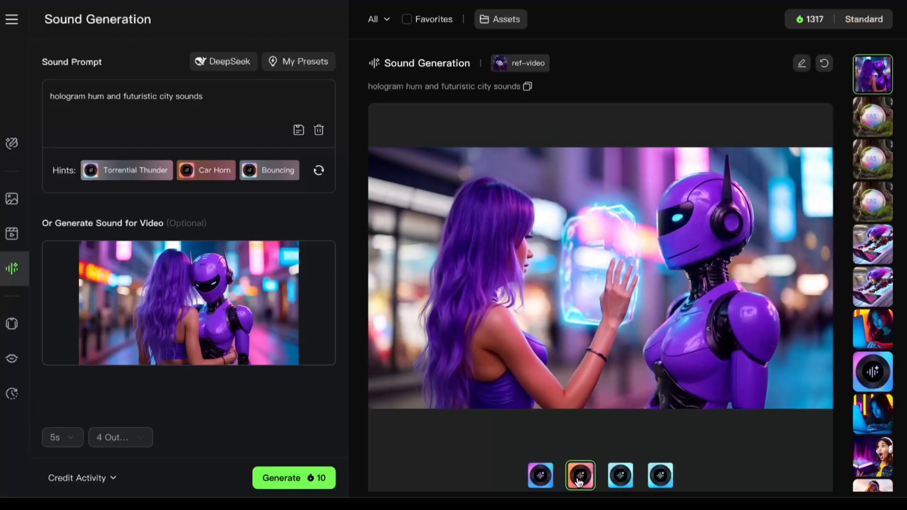
left_click(621, 476)
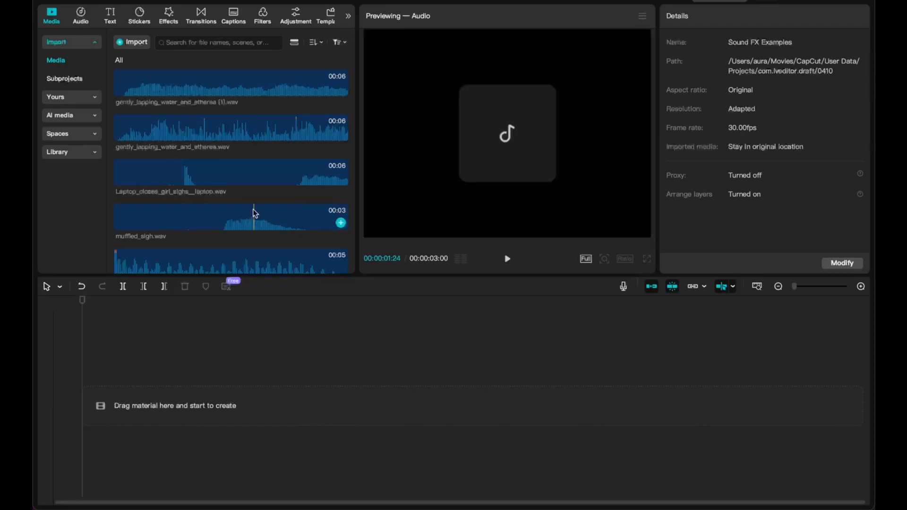
Switch to CapCut and add the penguin video with the aurora borealis to the timeline.
scroll(254, 211, "down", 3)
scroll(253, 212, "down", 10)
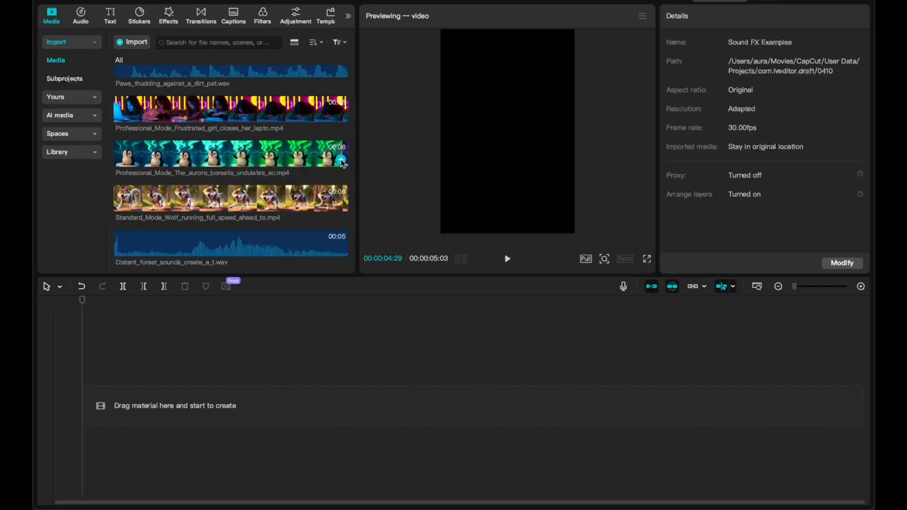
left_click(341, 161)
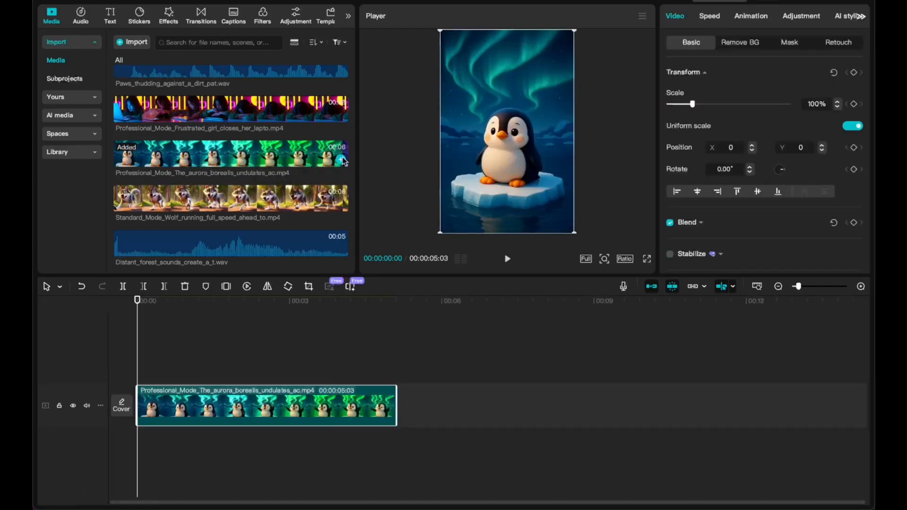
Layer gently_lapping_water_and_etherea.wav and gently_lapping_water_and_etherea (1).wav beneath the penguin video and play the mix.
scroll(344, 161, "up", 5)
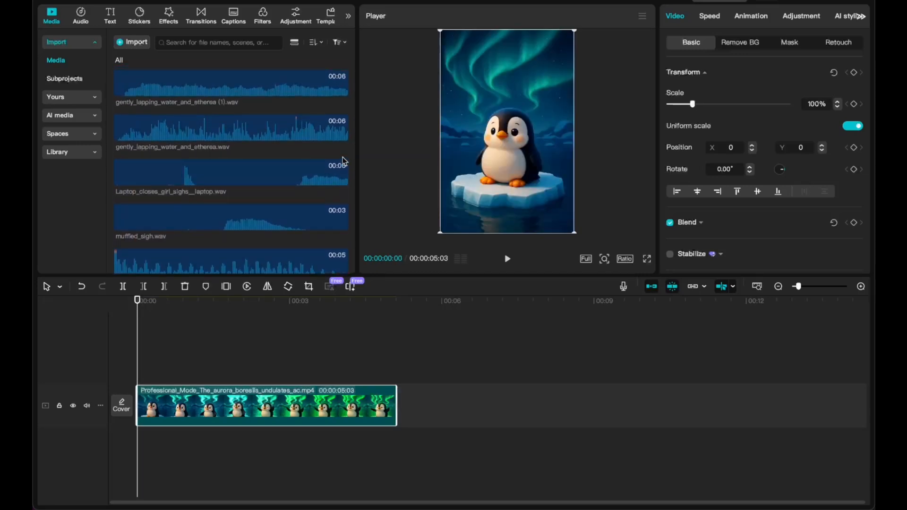
mouse_move(296, 127)
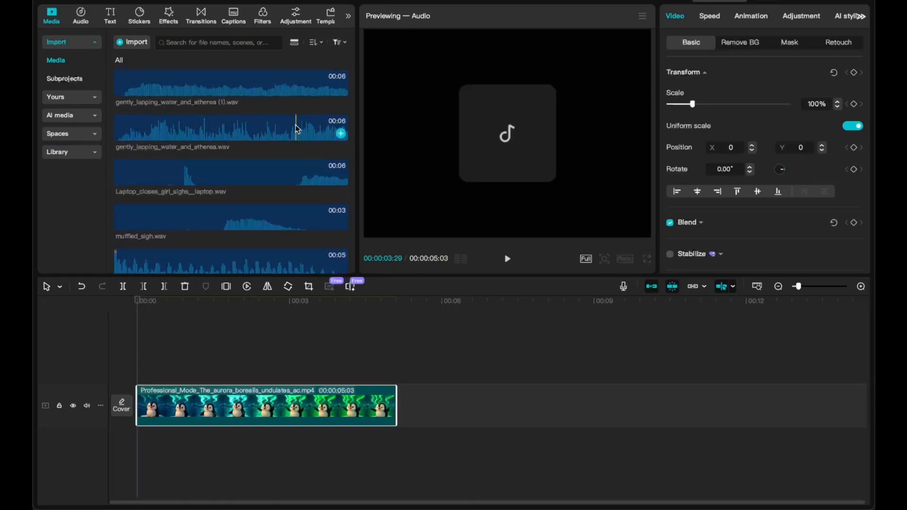
left_click(296, 126)
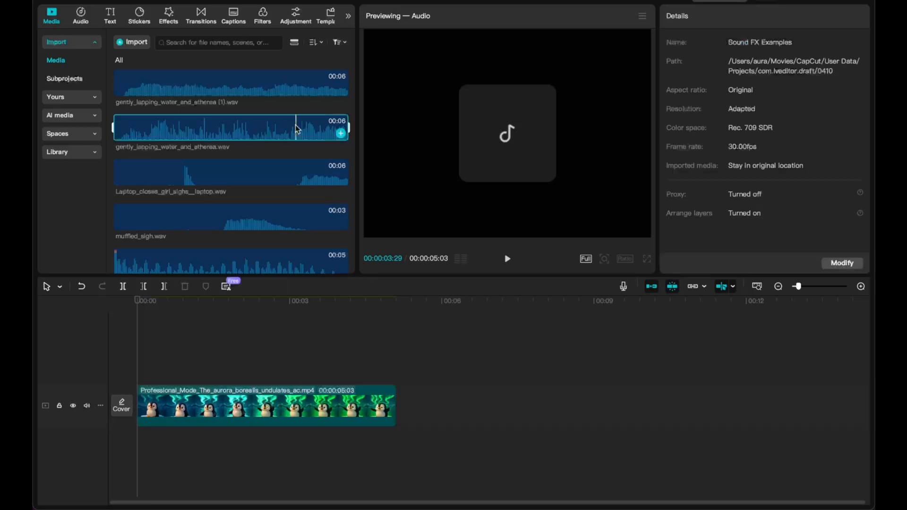
left_click(341, 135)
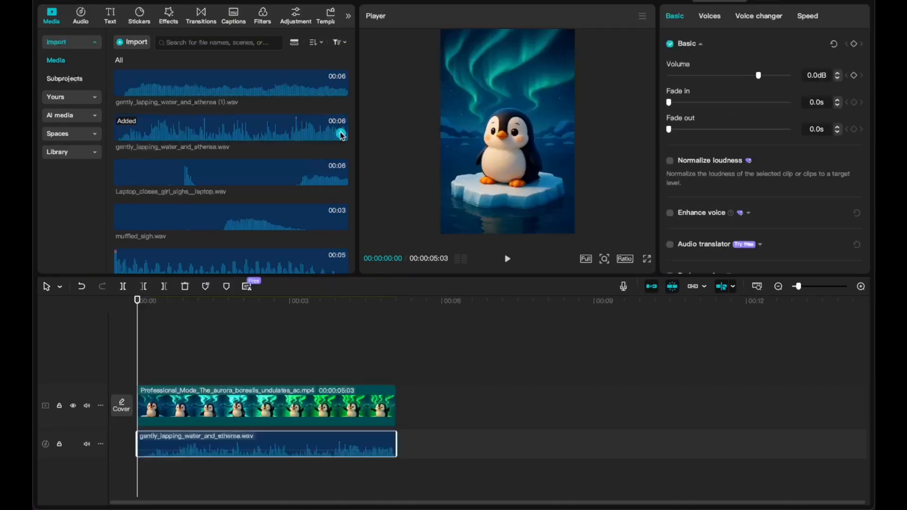
left_click(342, 90)
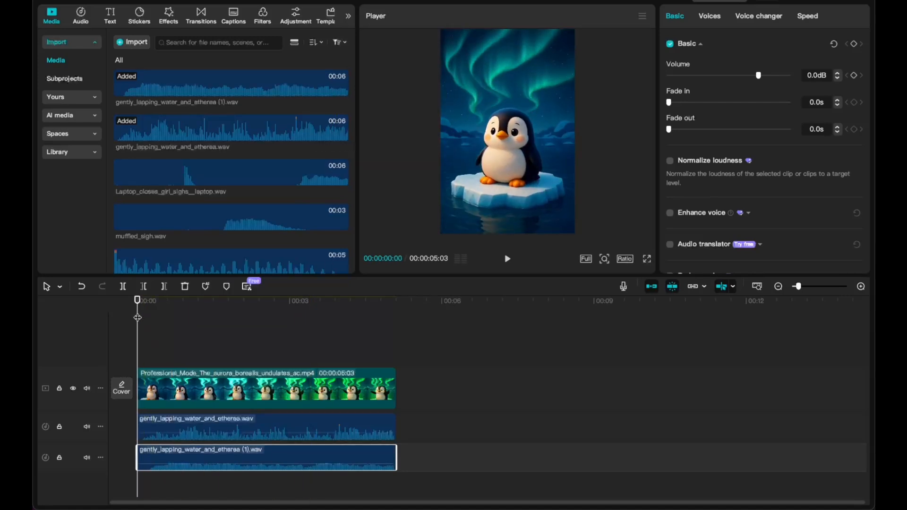
key("space")
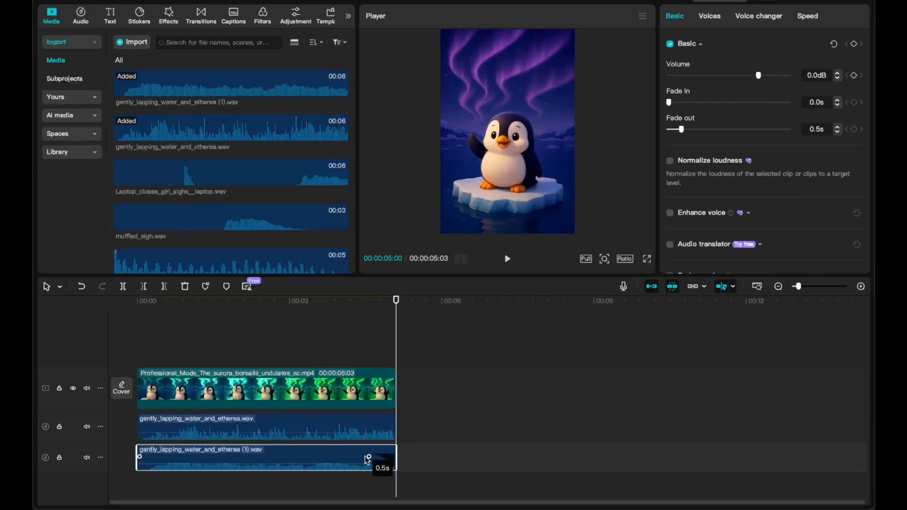
Give both water sounds a 0.5 s fade-out and play the end of the penguin clip.
left_click(389, 425)
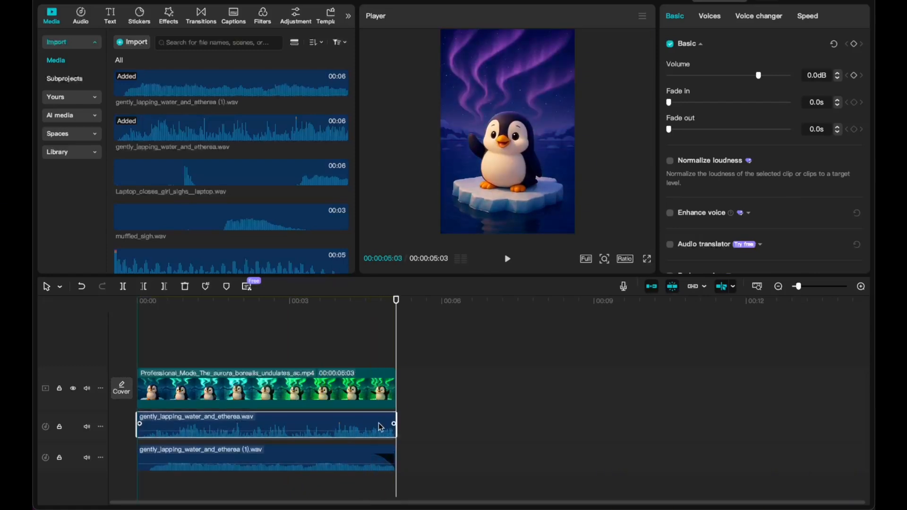
left_click_drag(670, 426, 662, 426)
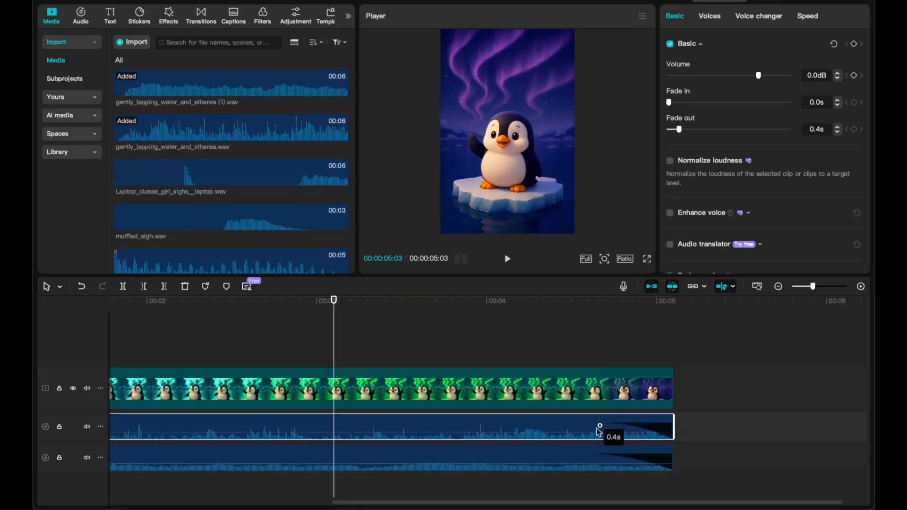
left_click(453, 301)
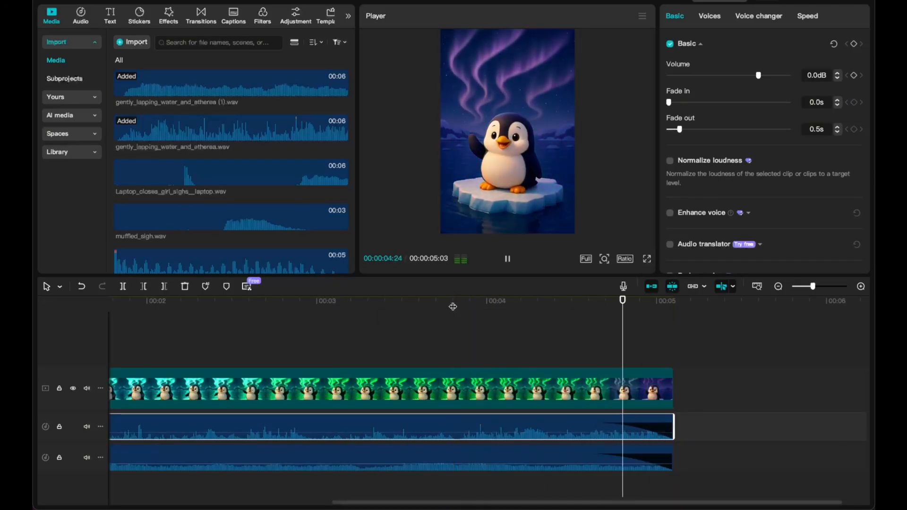
scroll(566, 404, "down", 5)
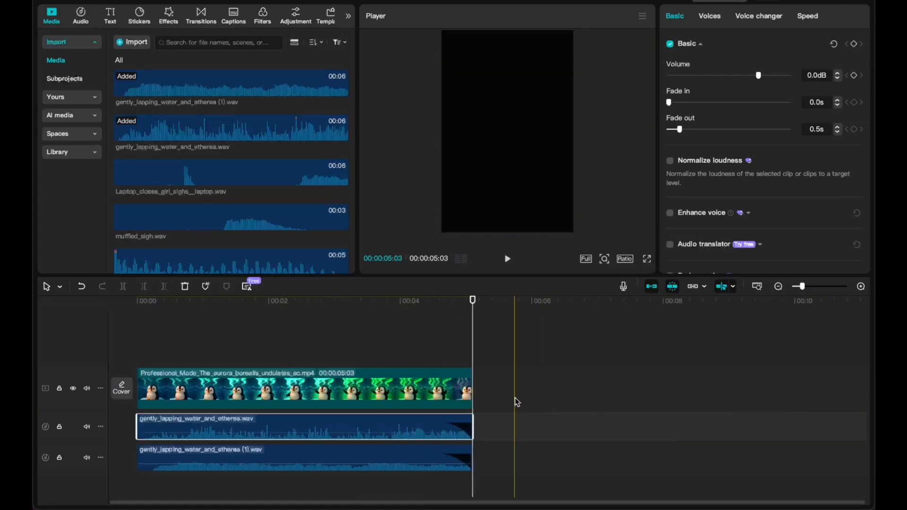
Lower the volume of both water sounds, setting gently_lapping_water_and_etherea.wav to -14.1 dB.
left_click(406, 462, "super")
left_click_drag(758, 77, 745, 77)
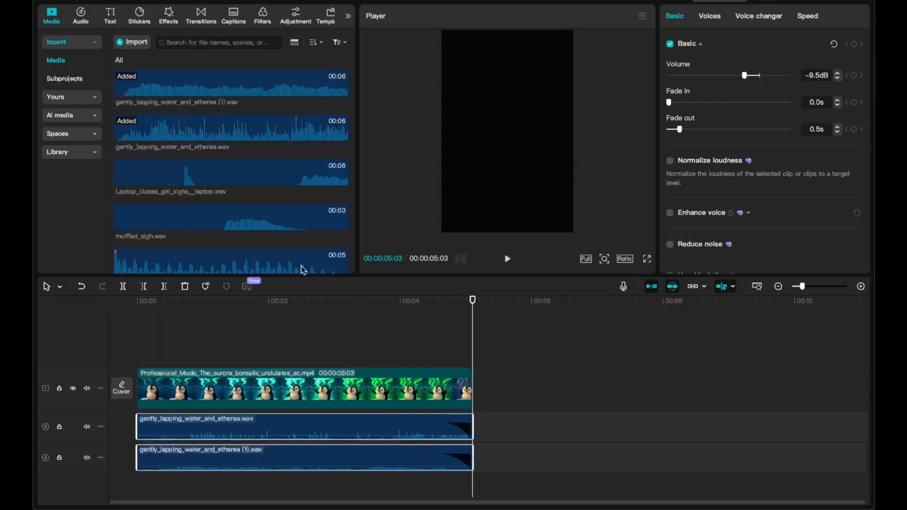
left_click(432, 428)
left_click(86, 457)
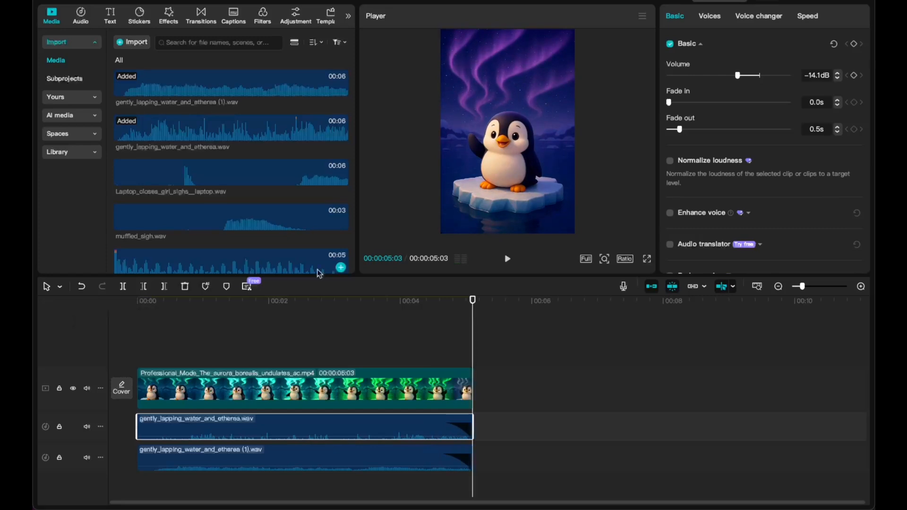
Add the running wolf video after the penguin clip and set the project's aspect ratio to 16:9.
scroll(293, 189, "down", 5)
left_click(341, 204)
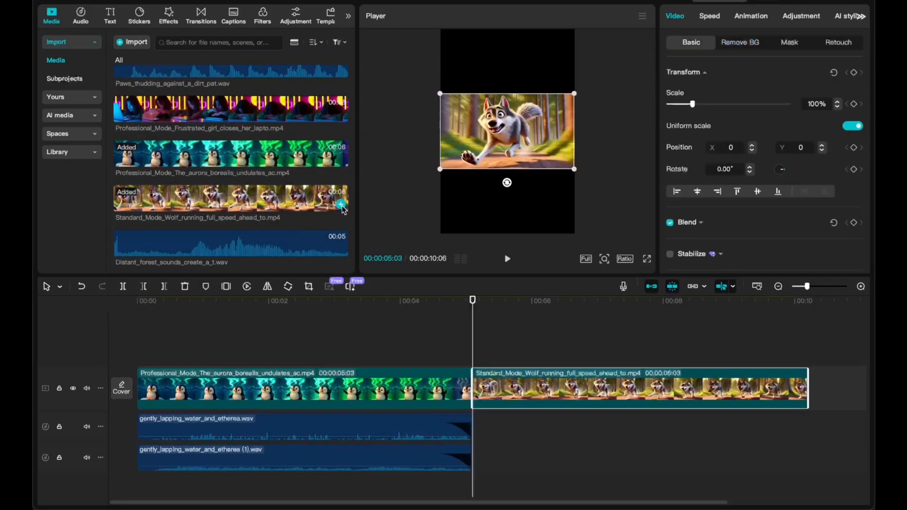
left_click(625, 259)
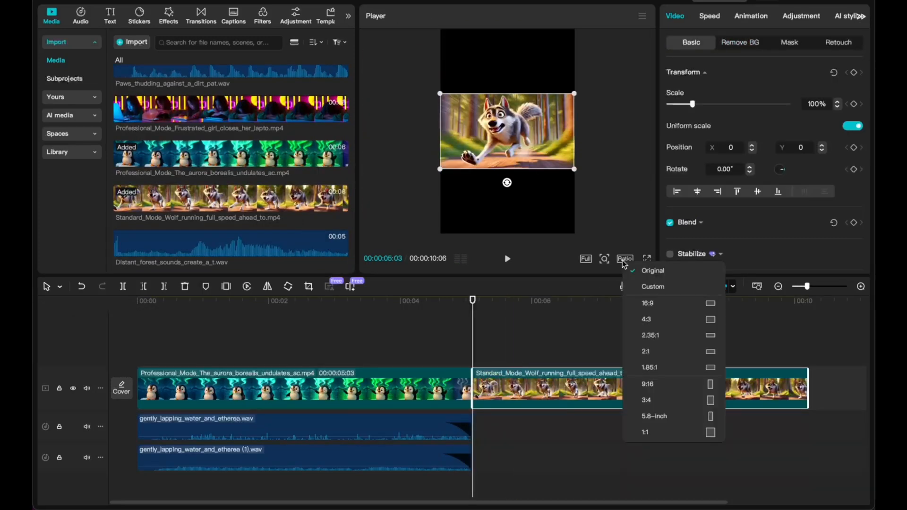
left_click(649, 303)
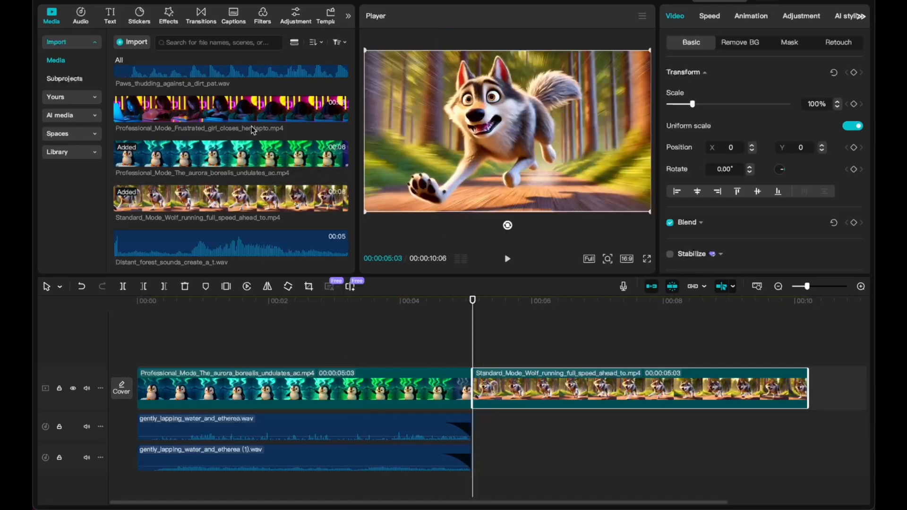
Add Paws_thudding_against_a_dirt_pat.wav beneath the wolf clip and play it with the video.
scroll(252, 130, "up", 3)
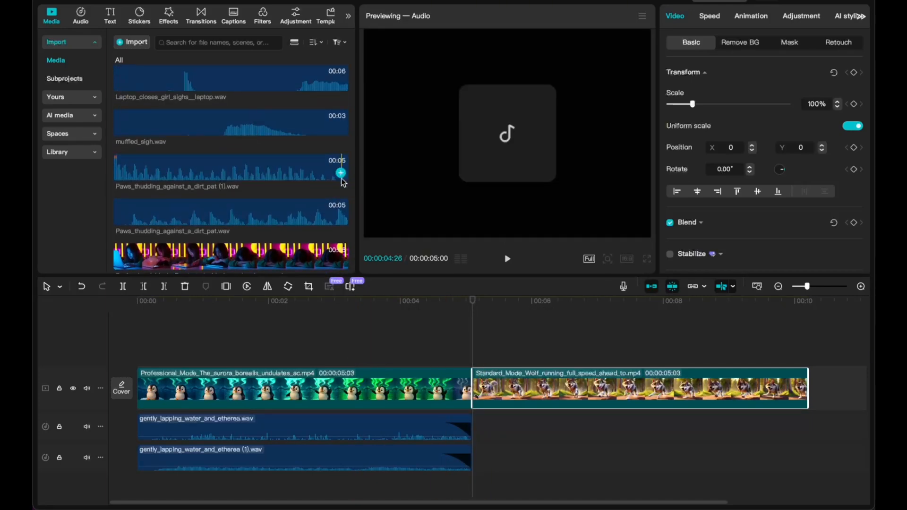
left_click(341, 219)
key("space")
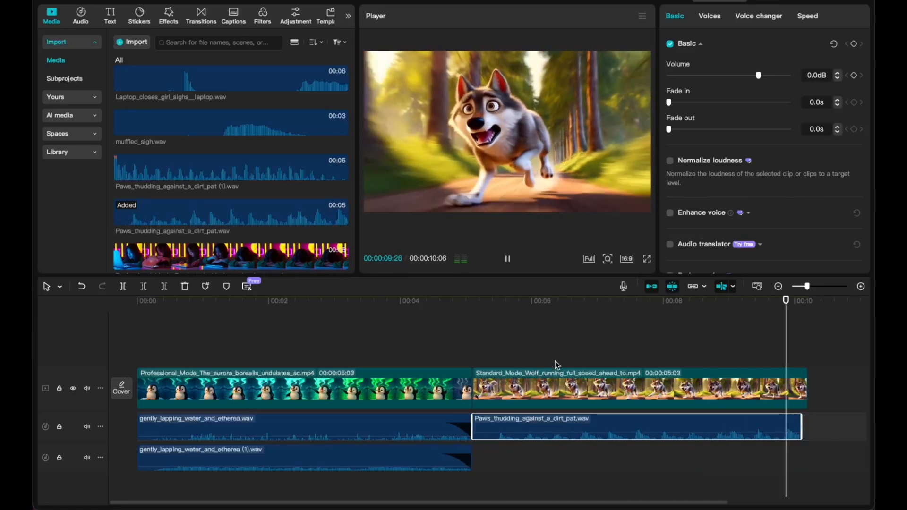
Try slowing down the whole paws sound and play it against the running wolf.
left_click(808, 16)
mouse_move(696, 61)
left_mouse_down()
mouse_move(732, 63)
mouse_move(689, 62)
left_mouse_up()
left_click(474, 309)
key("space")
left_click(467, 307)
left_click(845, 263)
Split the paws sound, move its second part later on the track and slow that part to 0.83x.
left_click(477, 307)
key("super+b")
left_click_drag(619, 421, 681, 422)
left_click_drag(782, 427, 728, 427)
left_click(397, 308)
key("space")
left_click_drag(614, 421, 601, 422)
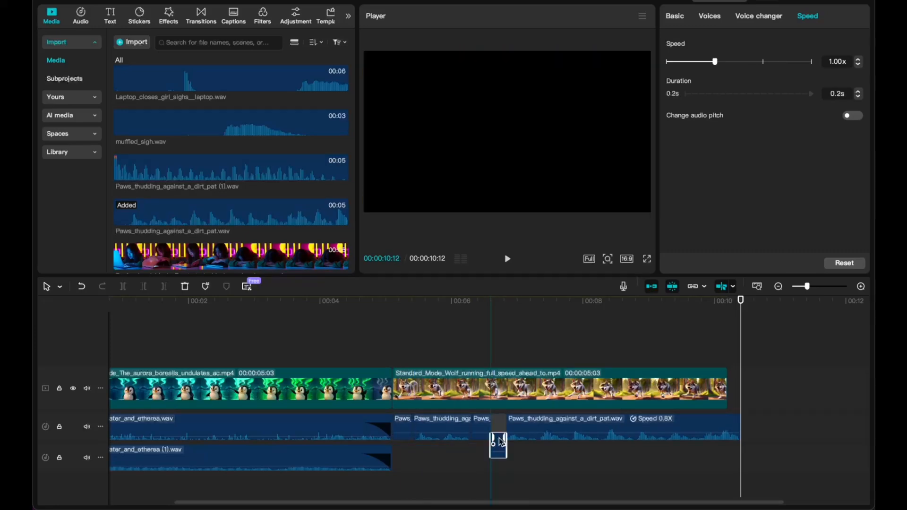
Divide the paws sound into more pieces matched to the wolf's steps, and trim and fade its end at the video's end.
mouse_move(507, 432)
left_mouse_down()
mouse_move(525, 437)
mouse_move(507, 431)
left_mouse_up()
left_click_drag(489, 431, 496, 431)
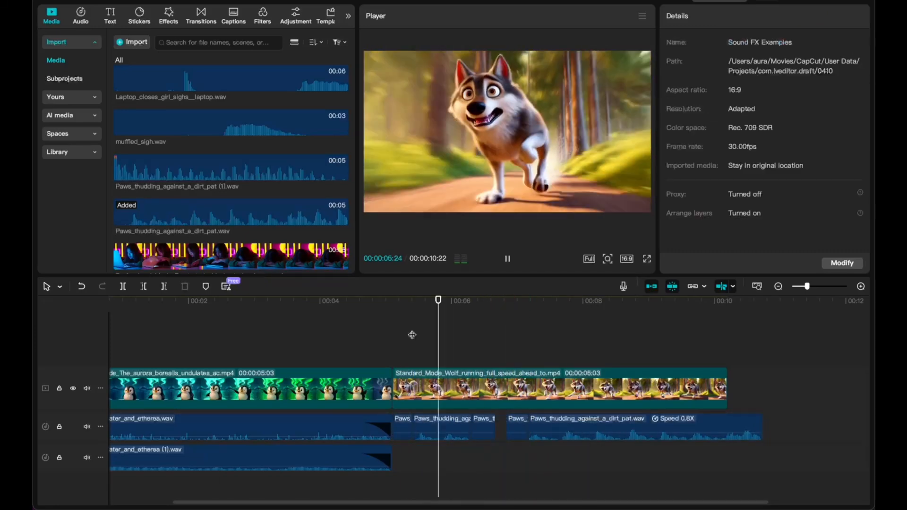
left_click(477, 312)
key("space")
key("space")
left_click_drag(839, 426, 809, 431)
left_click(731, 313)
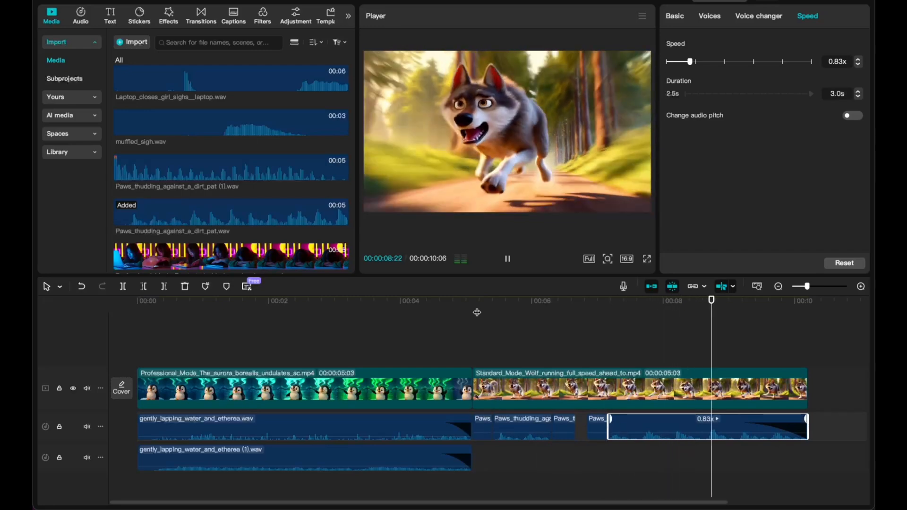
Add Paws_thudding_against_a_dirt_pat (1).wav on the second audio track from the wolf clip's start and play the result.
left_click(473, 311)
scroll(342, 163, "down", 1)
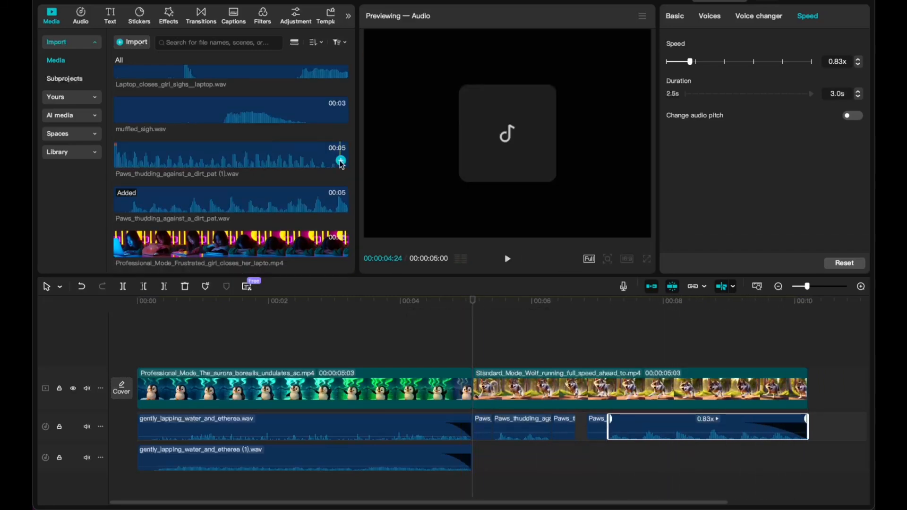
left_click(341, 162)
key("space")
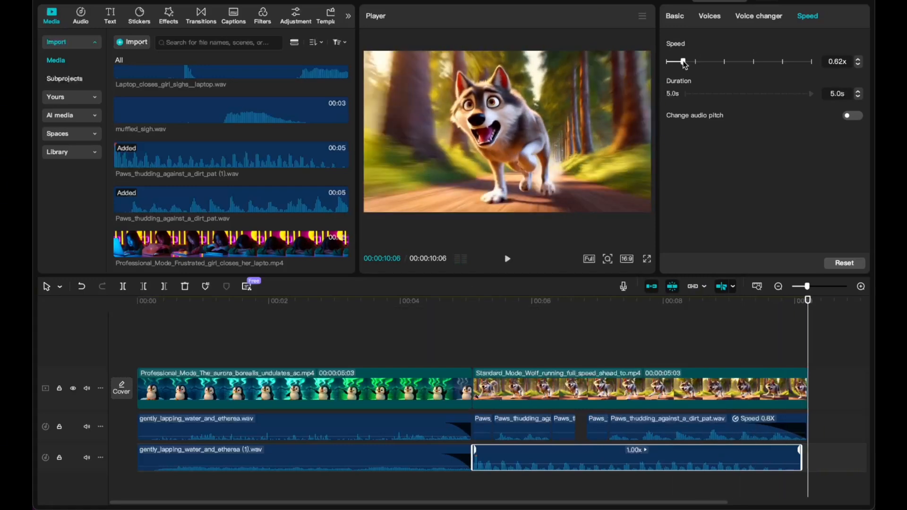
Slow the second paws sound to 0.57x and play it from the start of the wolf clip.
left_click_drag(682, 62, 682, 62)
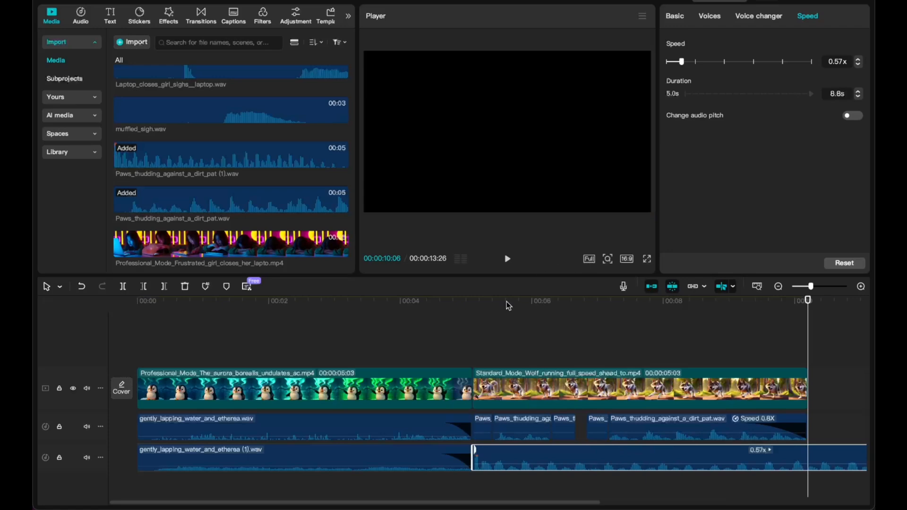
left_click(472, 307)
key("space")
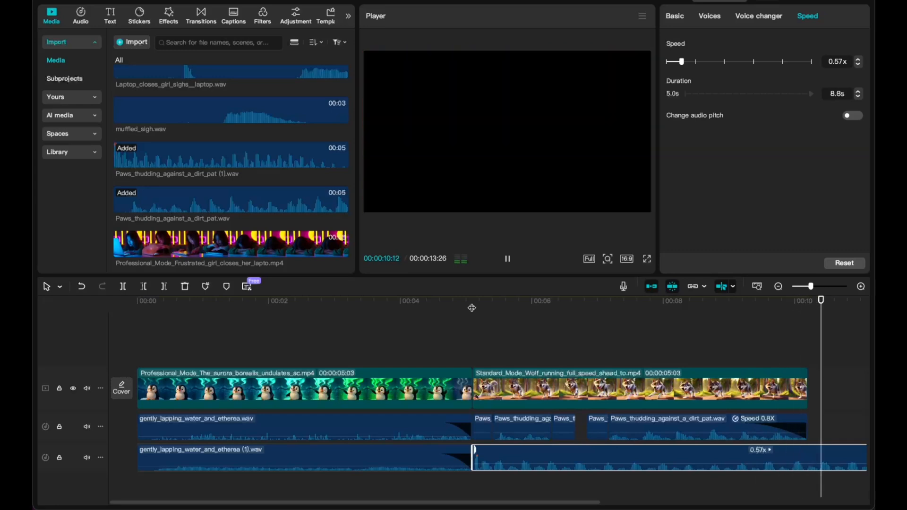
Trim the slowed paws sound to the wolf video's end, fade it out and play the section.
key("super+minus")
left_click(750, 459)
left_click(748, 468)
left_click_drag(749, 468, 589, 468)
left_click(511, 301)
left_click(368, 317)
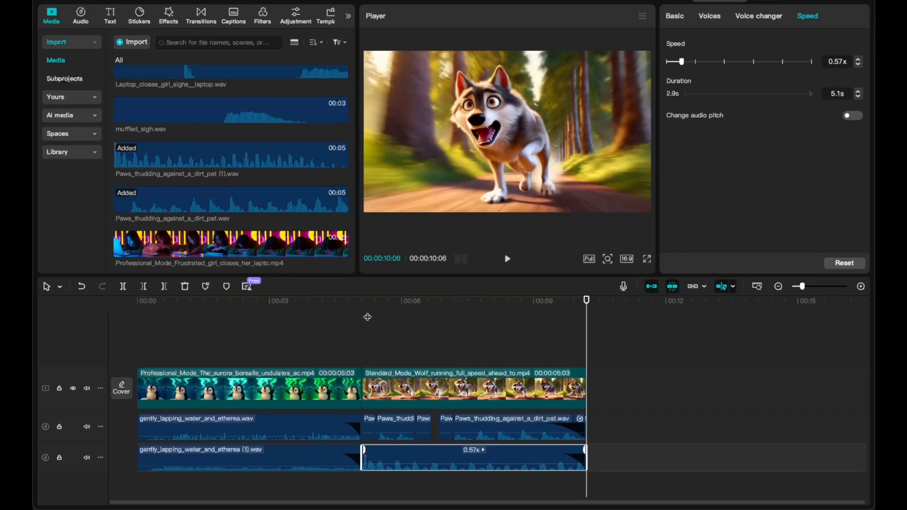
Add Distant_forest_sounds_create_a_t.wav on a third audio track beneath the wolf clip and play the layered sounds.
scroll(231, 166, "down", 5)
left_click(341, 249)
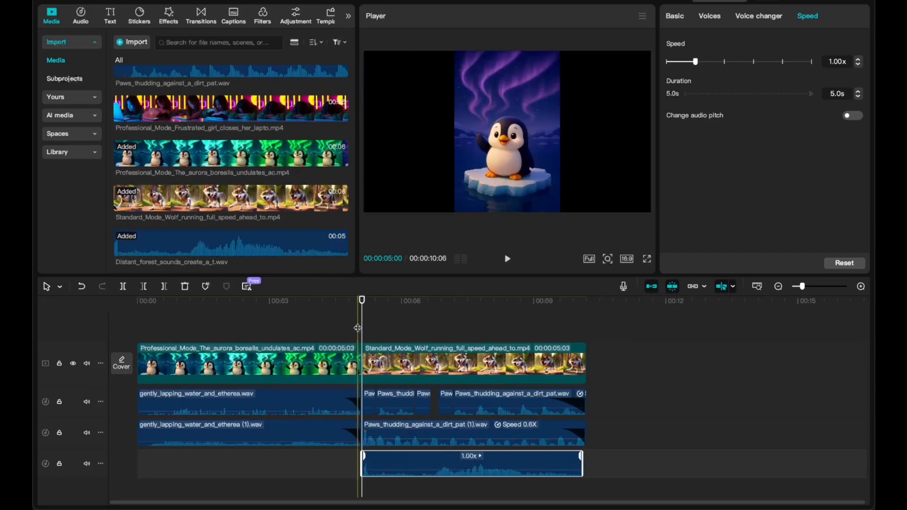
key("space")
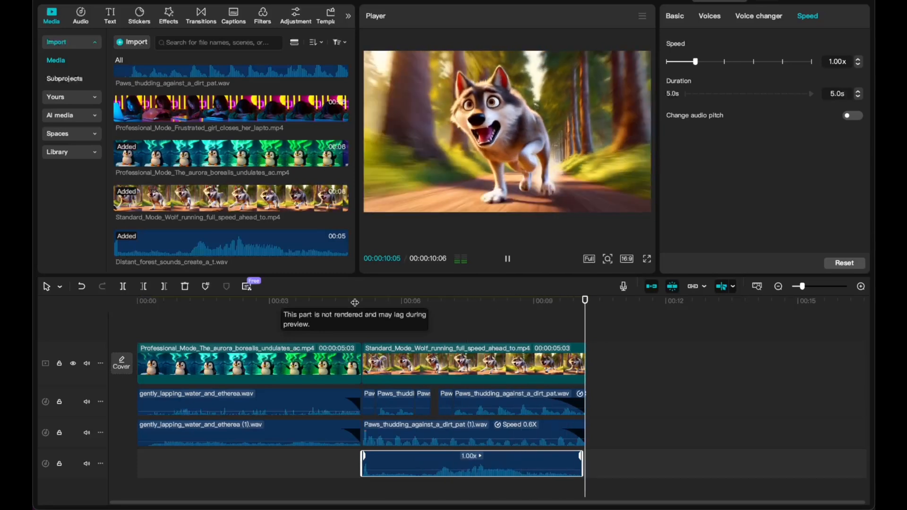
left_click(356, 303)
key("space")
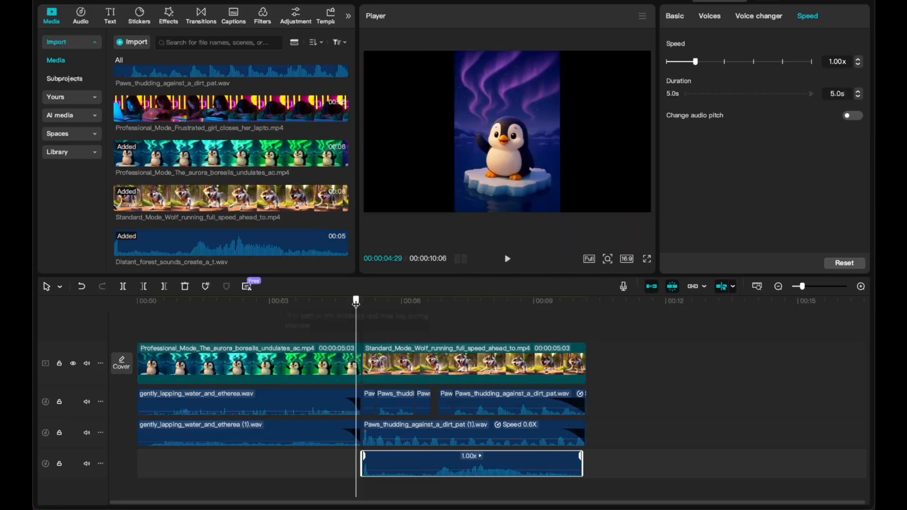
Lower the distant forest sound's volume to -11.0 dB and play it from the start of the wolf clip.
left_click(676, 19)
left_click_drag(760, 76, 743, 75)
left_click(364, 306)
key("space")
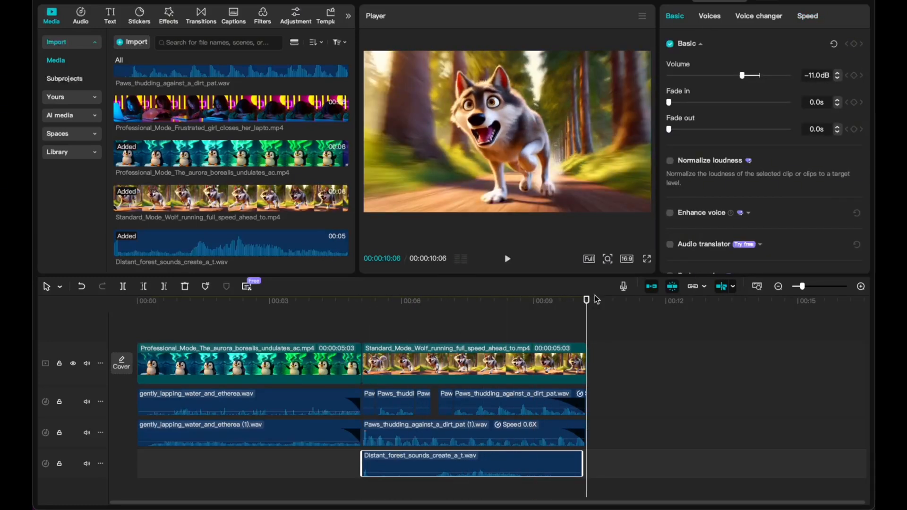
Add the Professional_Mode_Frustrated_girl video after the wolf clip with Laptop_closes_girl_sighs__laptop.wav beneath it, and play them.
left_click(341, 116)
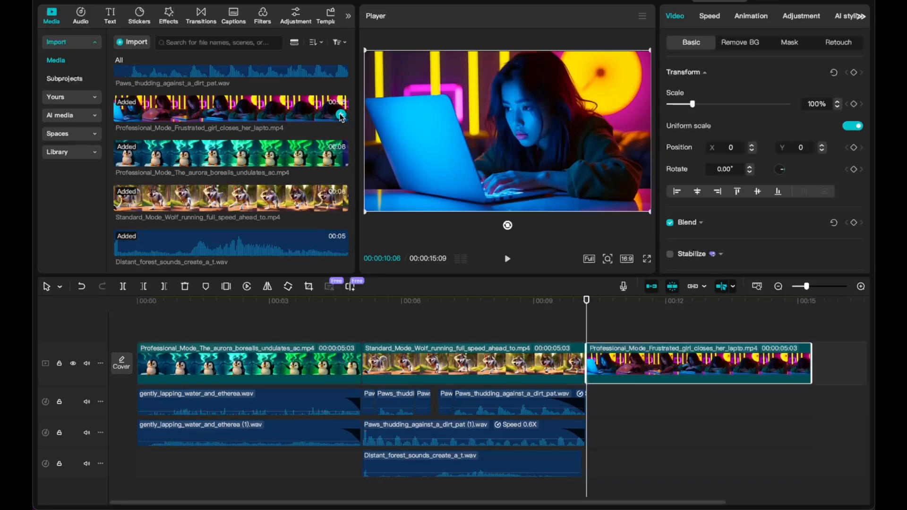
scroll(342, 118, "up", 5)
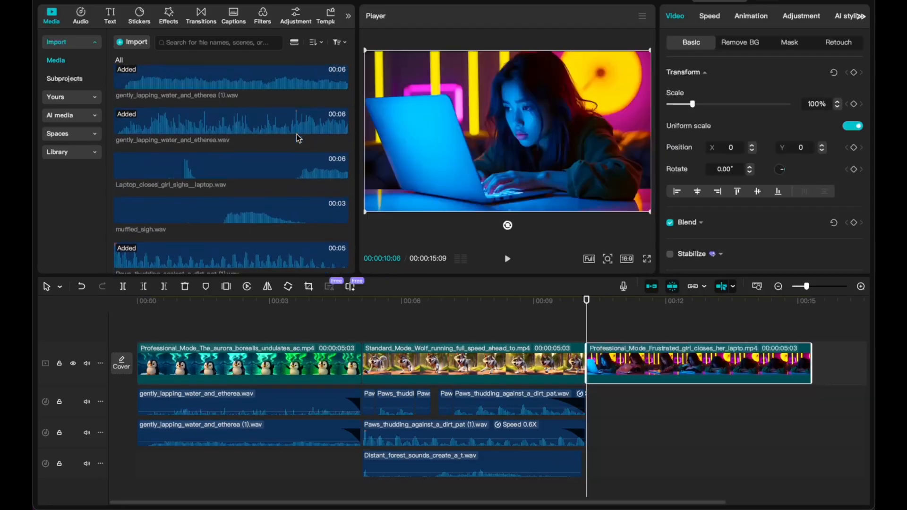
left_click(340, 178)
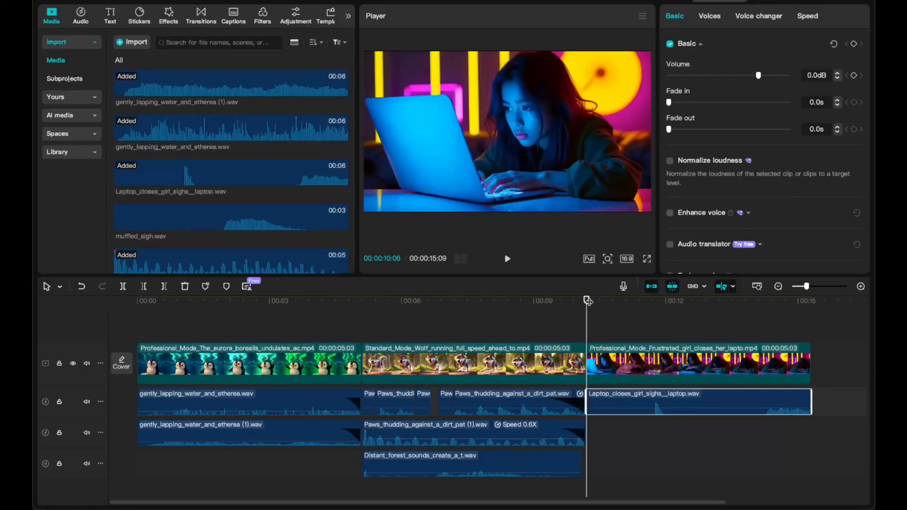
key("space")
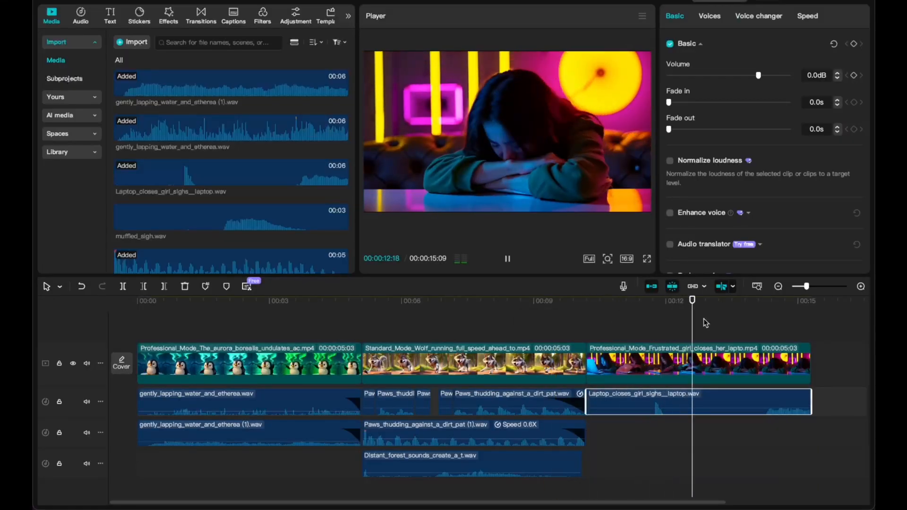
Trim the laptop sound's start and shift it earlier so its slam matches the laptop closing, and play the section.
left_click(638, 319)
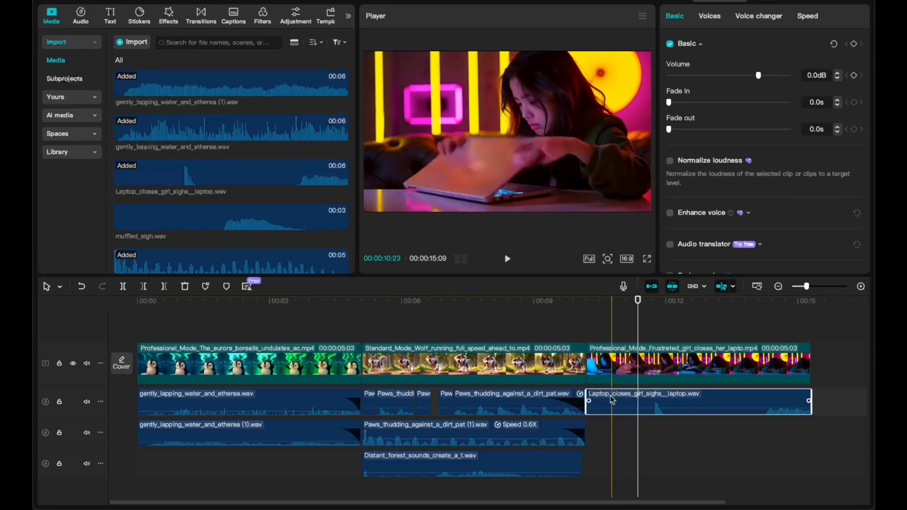
mouse_move(653, 398)
left_mouse_down()
mouse_move(679, 400)
mouse_move(661, 397)
left_mouse_up()
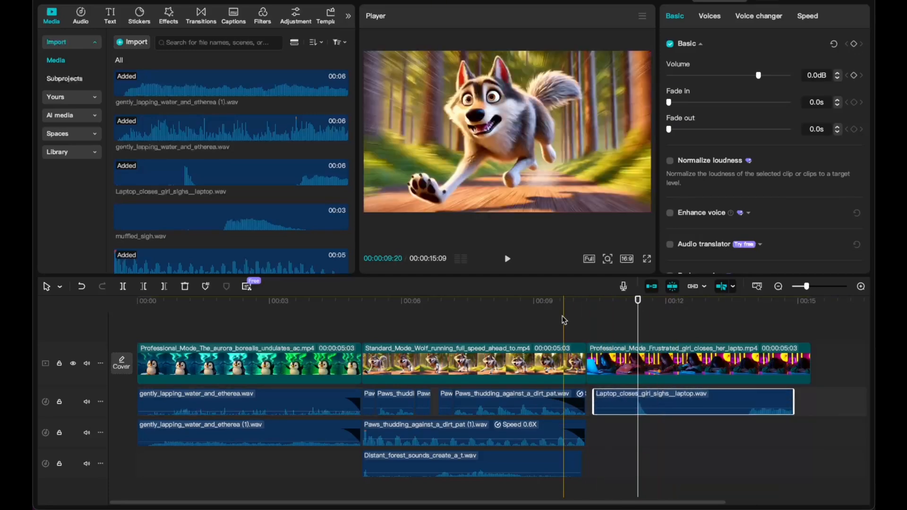
key("space")
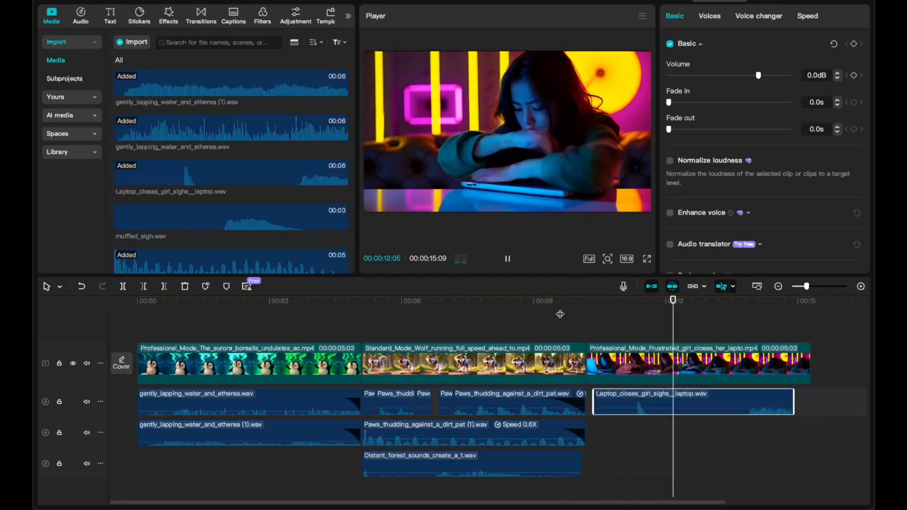
Split the laptop sound at about 13.5 seconds and delete its remaining end part.
key("space")
key("ctrl+b")
left_click(786, 399)
key("Delete")
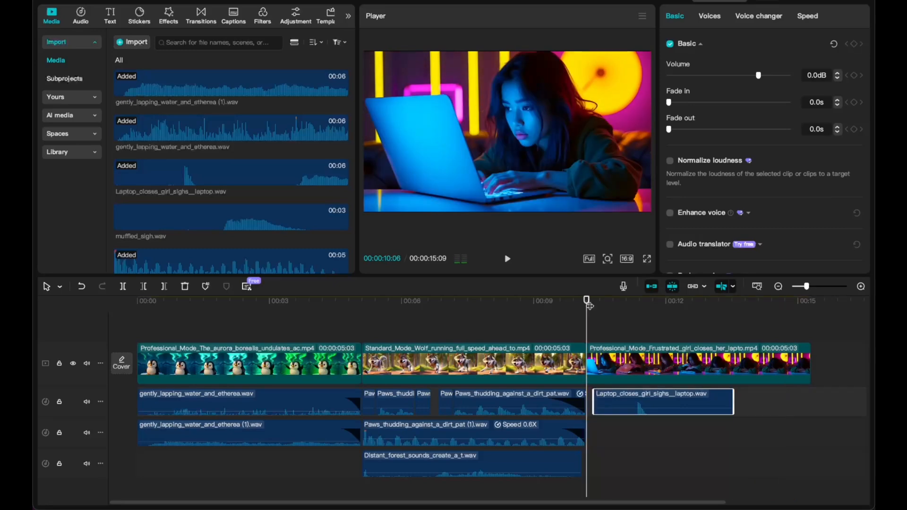
Add muffled_sigh.wav on the second audio track starting at about 12 seconds and play the whole sequence in full screen.
left_click(587, 305)
left_click(341, 223)
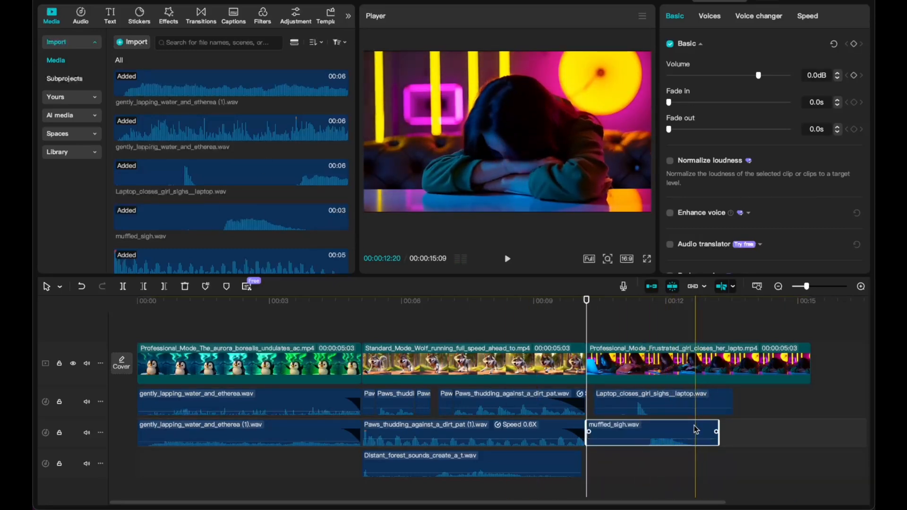
left_click_drag(691, 429, 773, 425)
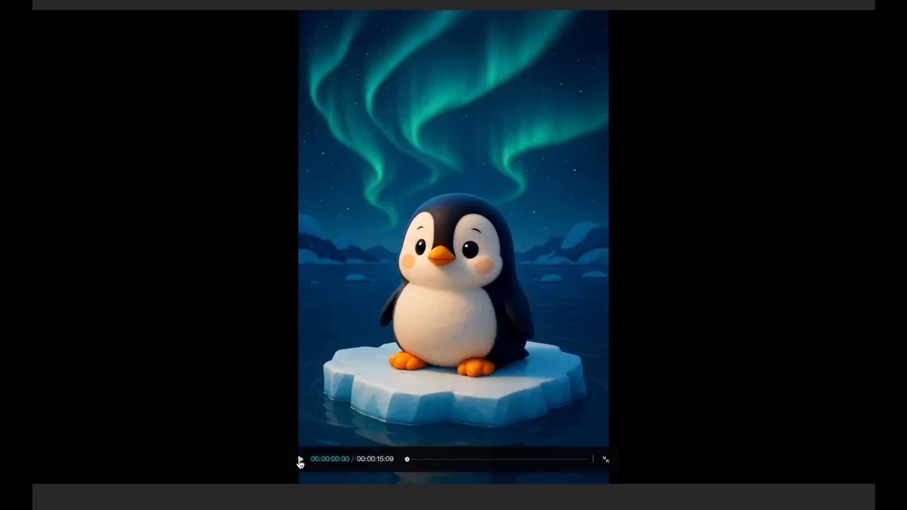
left_click(301, 463)
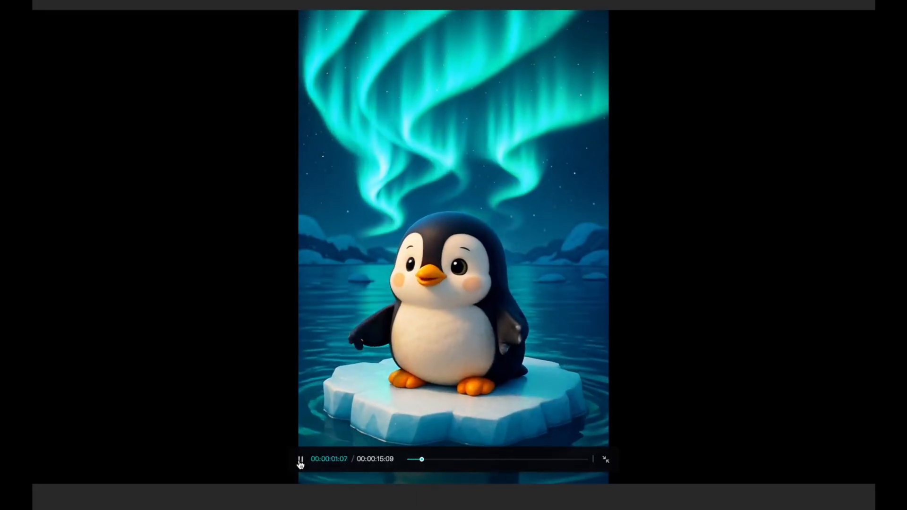